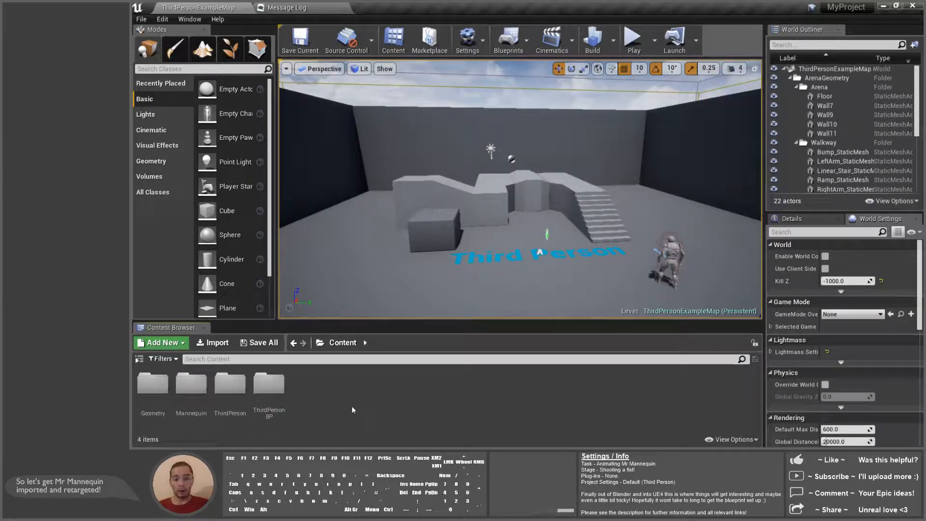
Step: Open the Content > Mannequin > Character > Mesh folder in the Content Browser
left_click(139, 359)
left_click(174, 391)
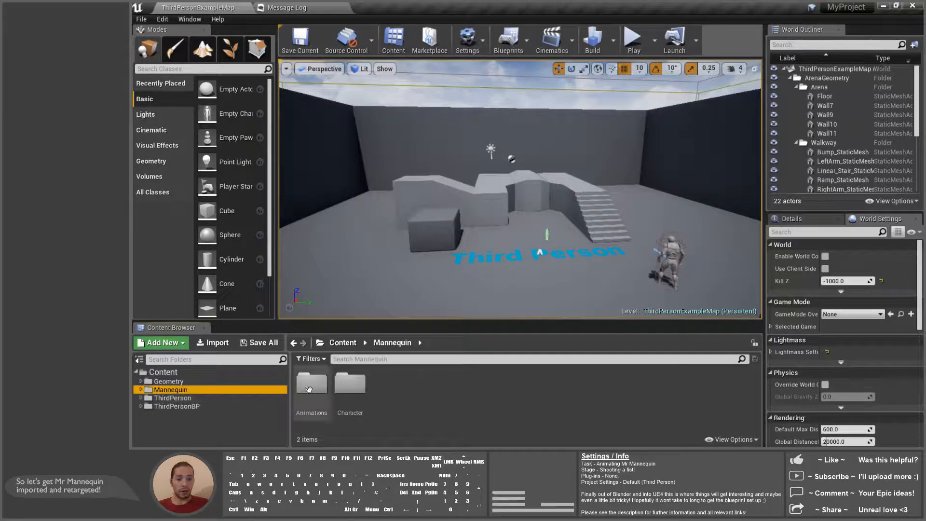
left_click(351, 383)
double_click(352, 386)
left_click(357, 390)
double_click(357, 391)
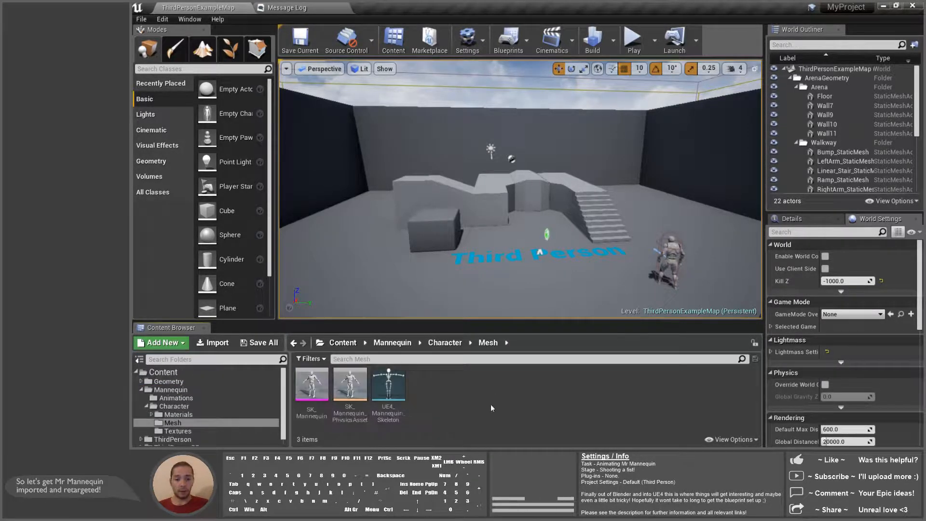
Step: Import mesh_Jk-UE4_Mannequin_NoHand_L.fbx into /Game/Mannequin/Character/Mesh
right_click(438, 386)
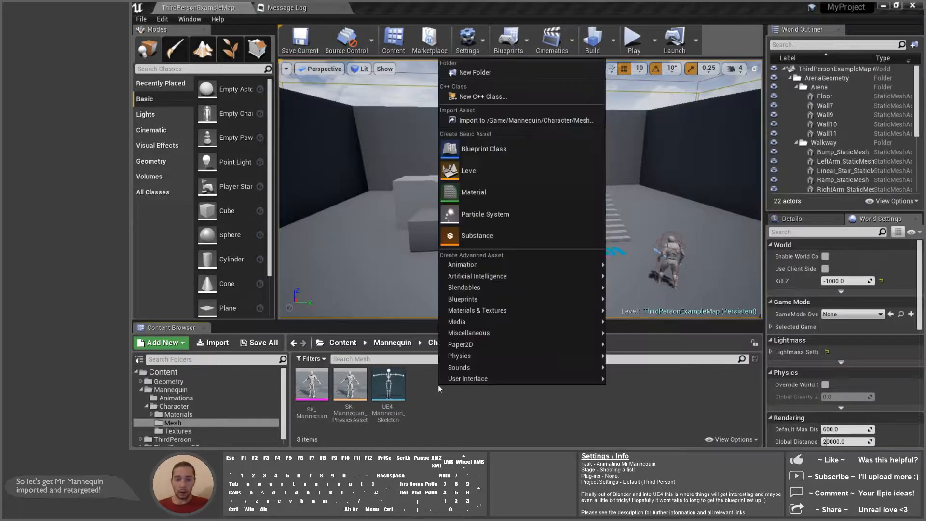
left_click(516, 120)
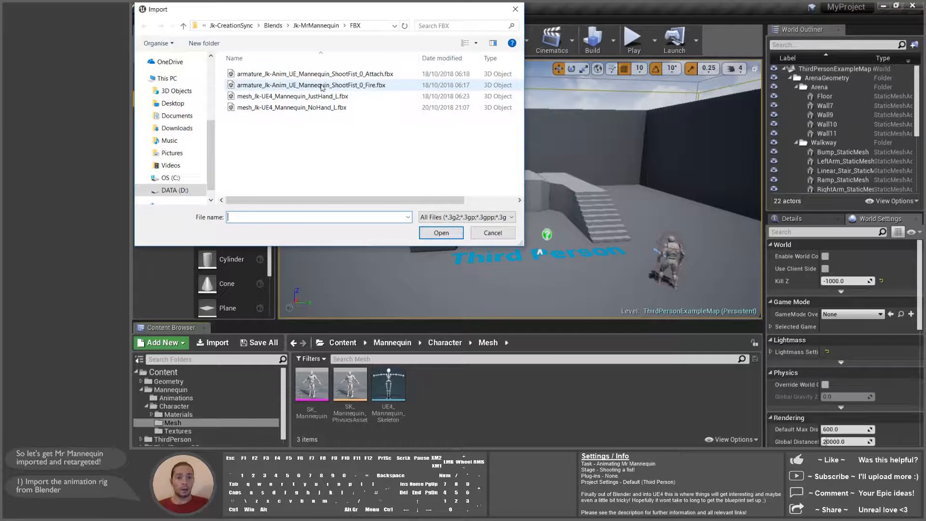
left_click(388, 107)
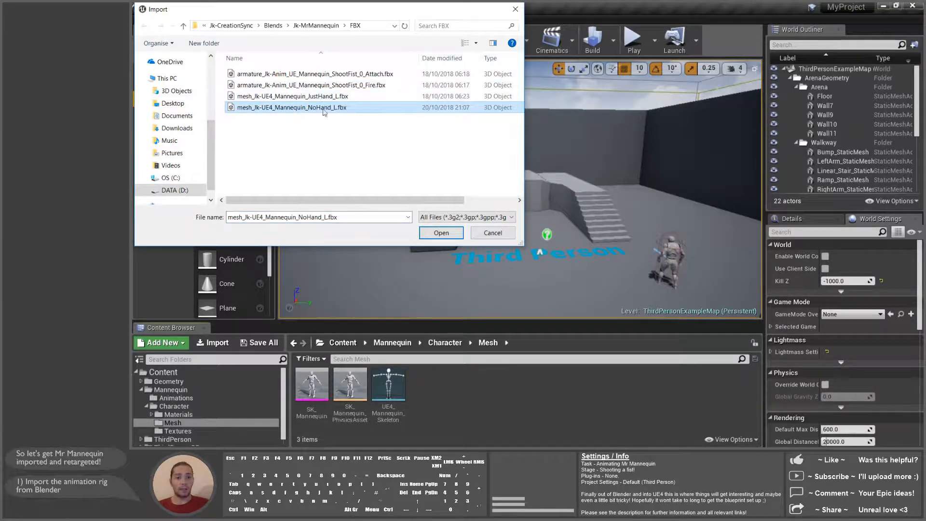
left_click(440, 234)
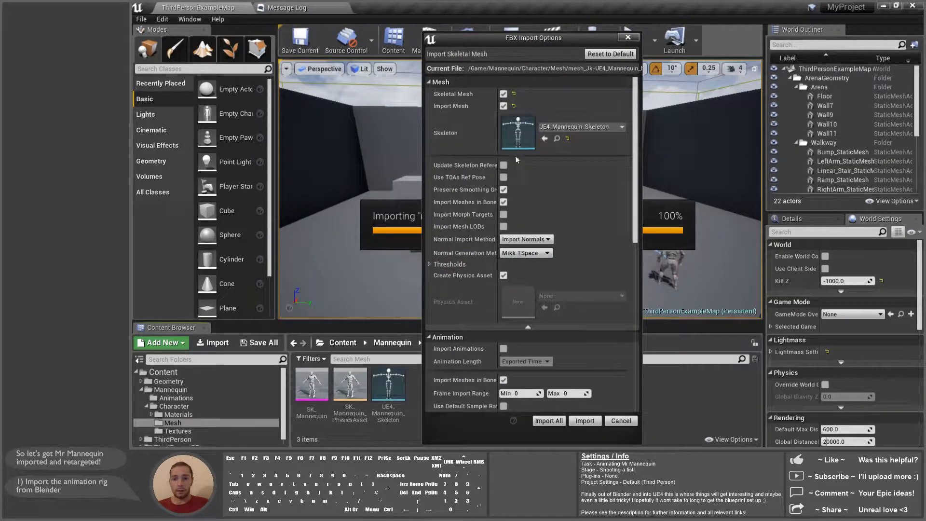
Step: Import the NoHand_L mesh with Skeleton set to None, Import Normals, and material import off
left_click(567, 139)
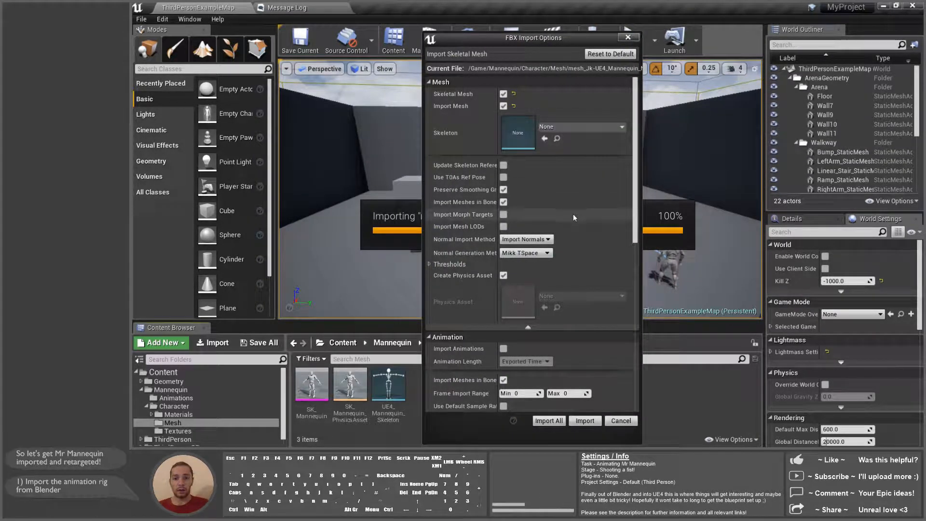
left_click(547, 239)
left_click(540, 255)
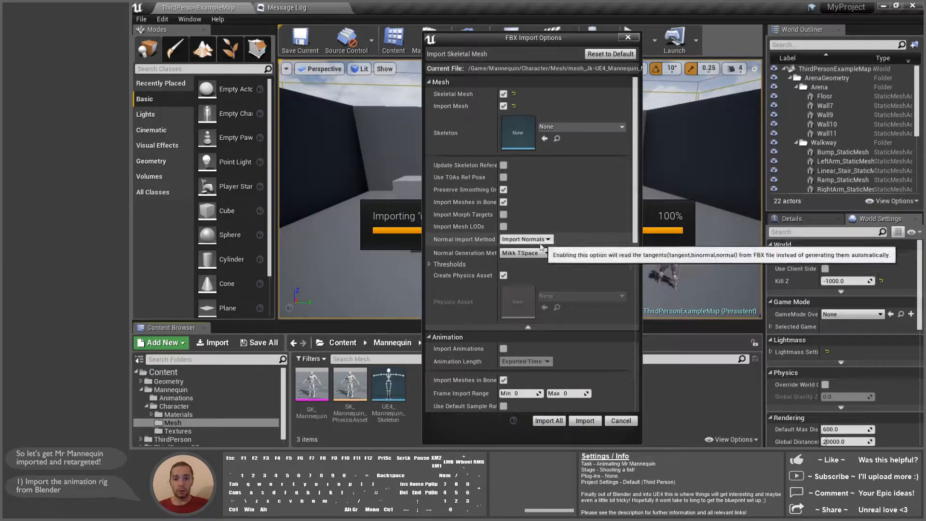
scroll(638, 149, "down", 10)
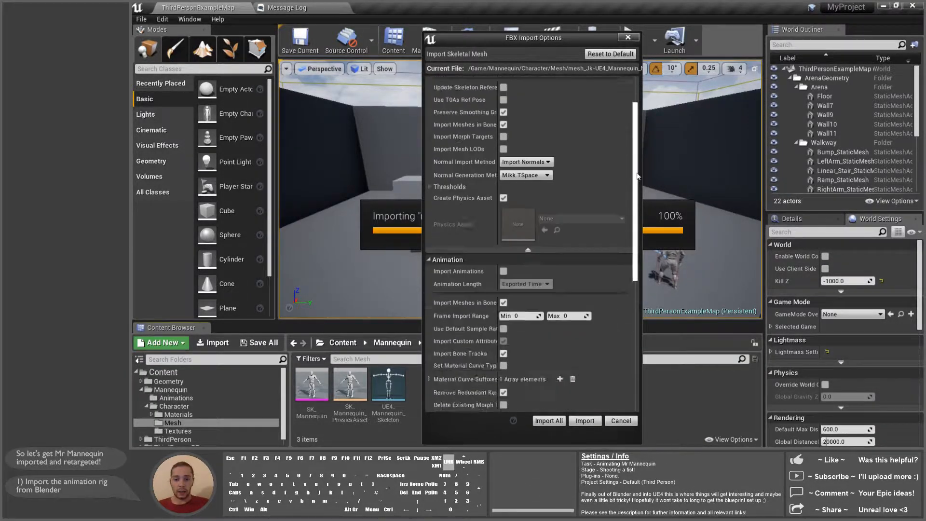
left_click(504, 386)
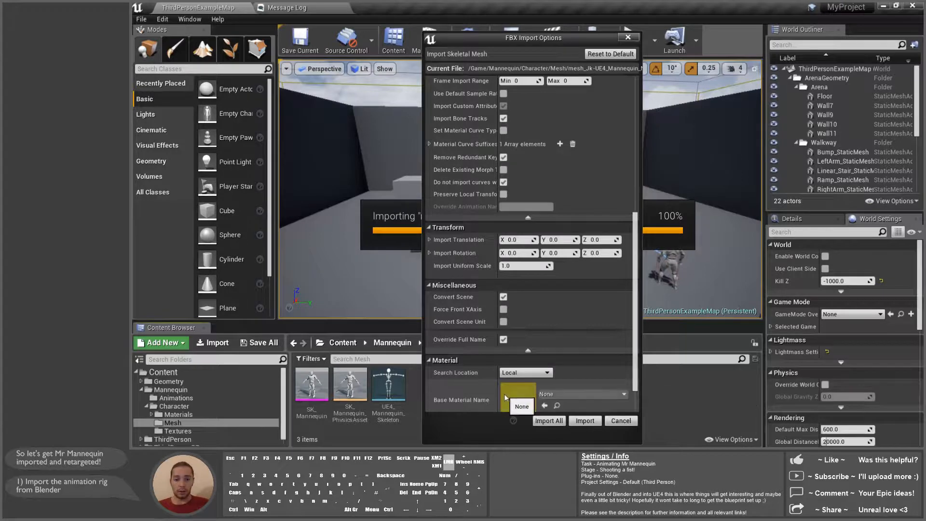
scroll(634, 329, "down", 2)
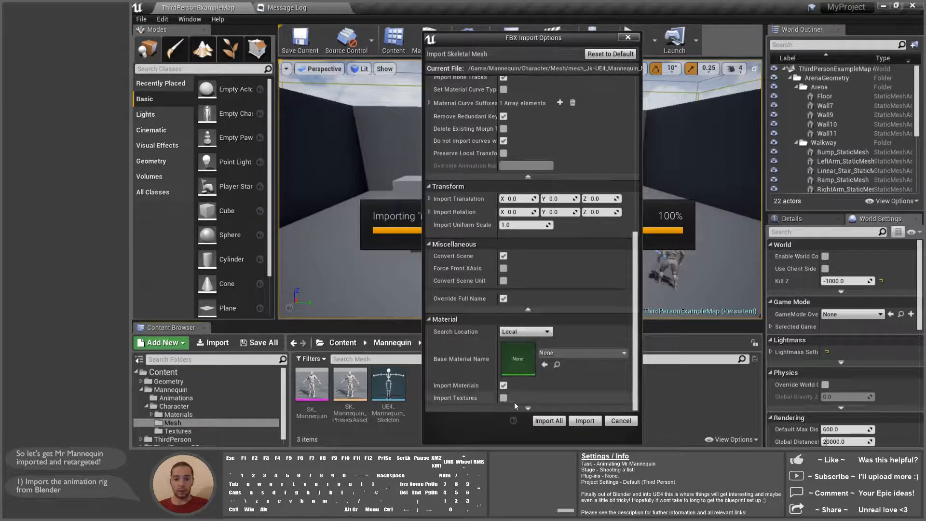
left_click(504, 385)
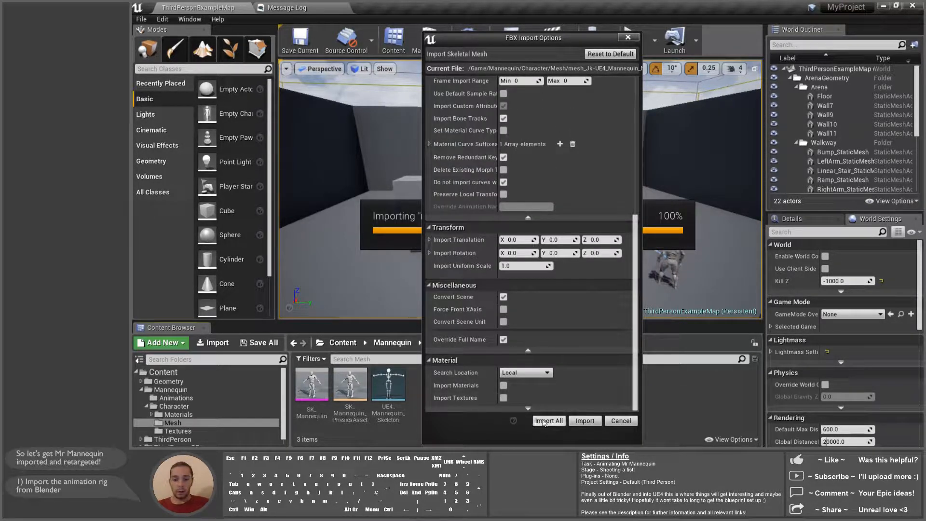
scroll(544, 378, "down", 1)
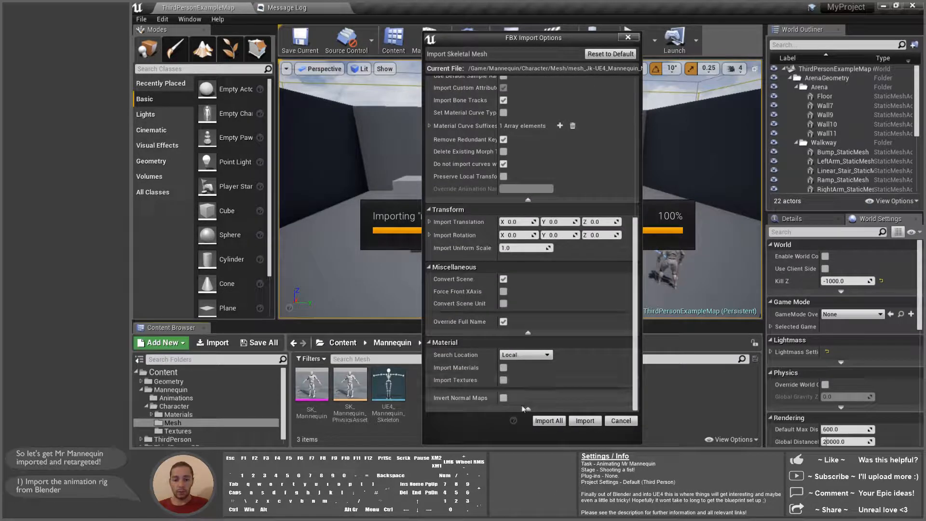
scroll(600, 358, "up", 11)
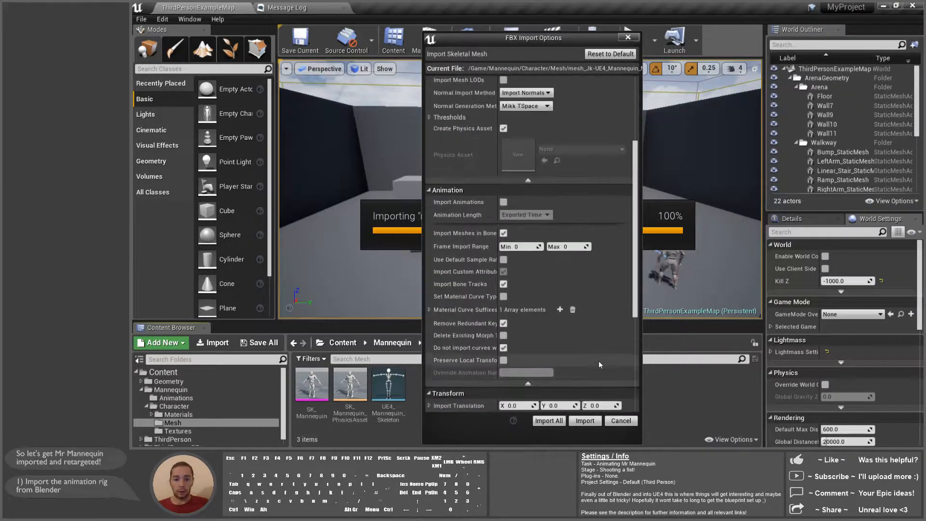
scroll(598, 361, "up", 5)
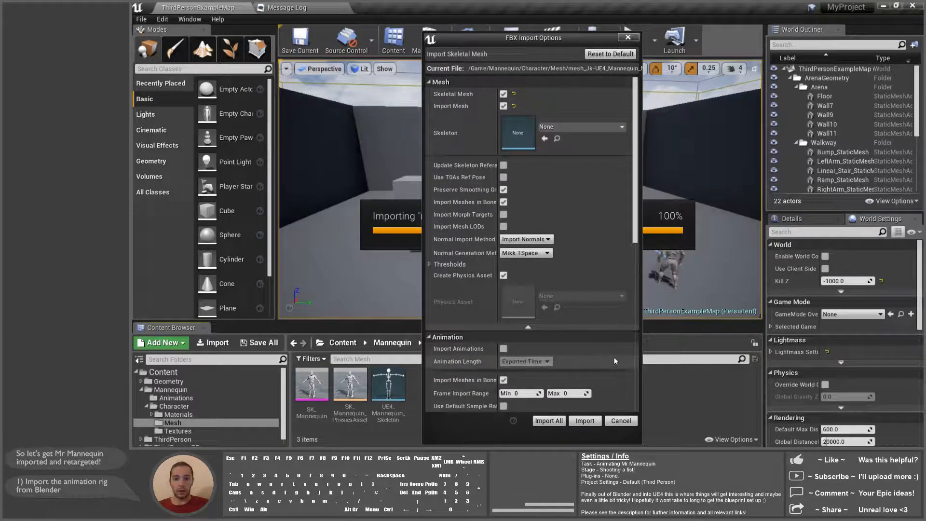
left_click(585, 421)
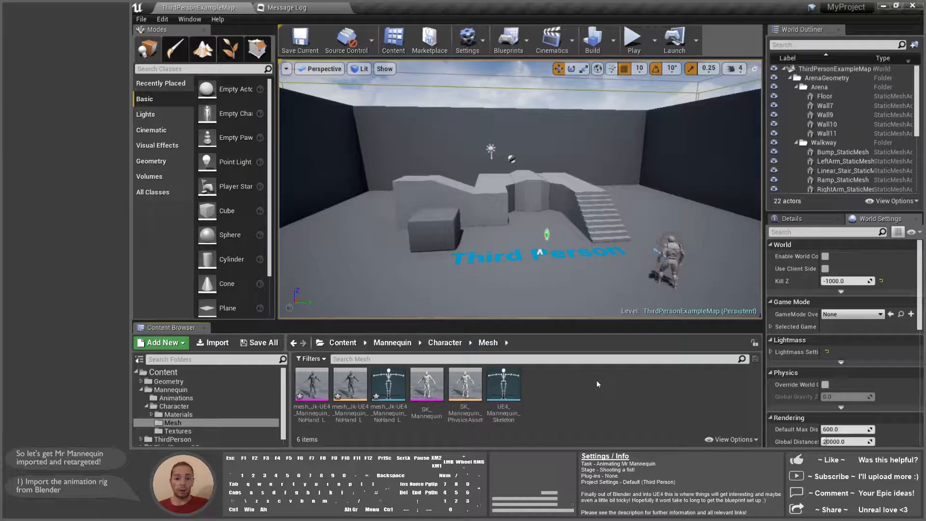
Step: Save all new assets and open the NoHand_L skeleton in the Skeleton Editor
left_click(388, 384)
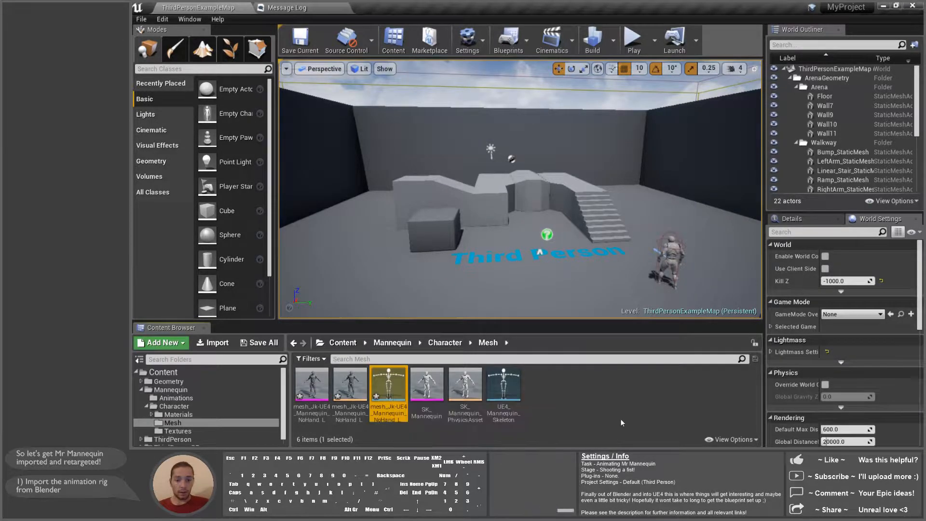
left_click(141, 19)
left_click(175, 106)
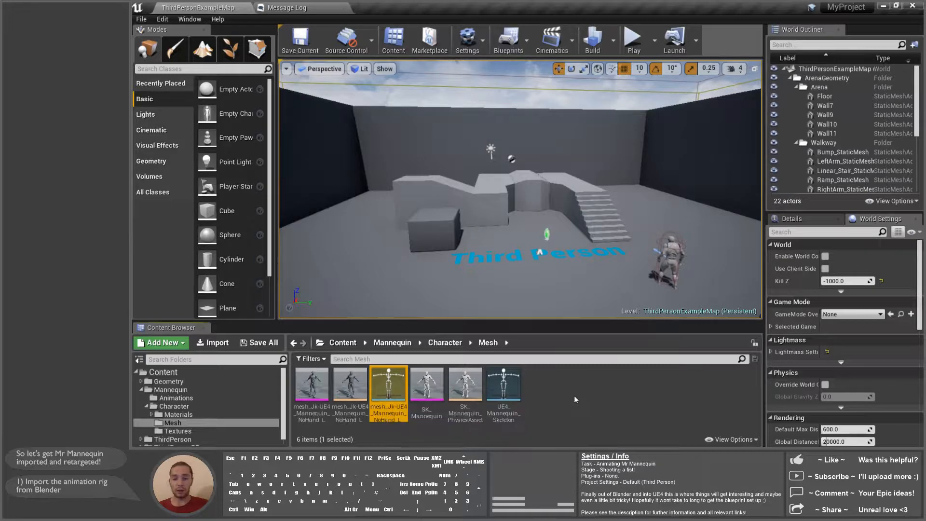
double_click(391, 394)
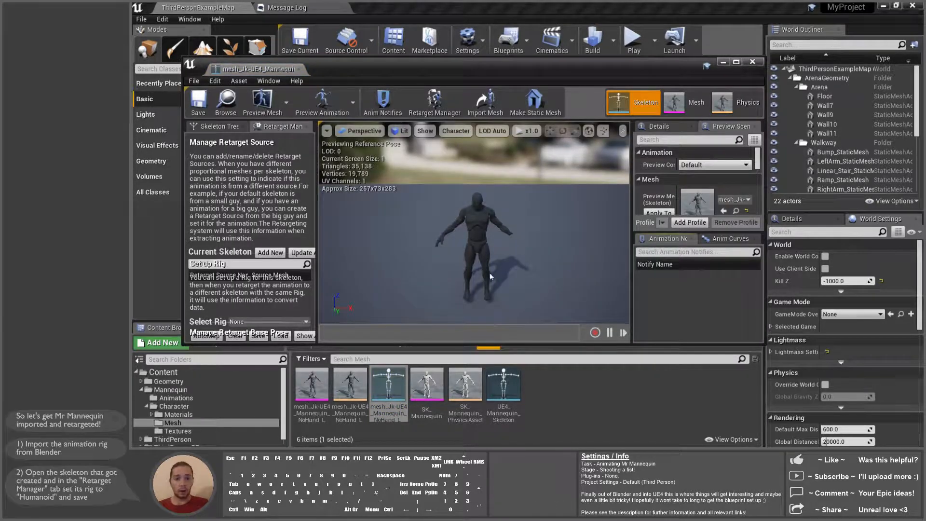
Step: Dock the Skeleton Editor and assign the Humanoid rig in the Retarget Manager
left_click(256, 71)
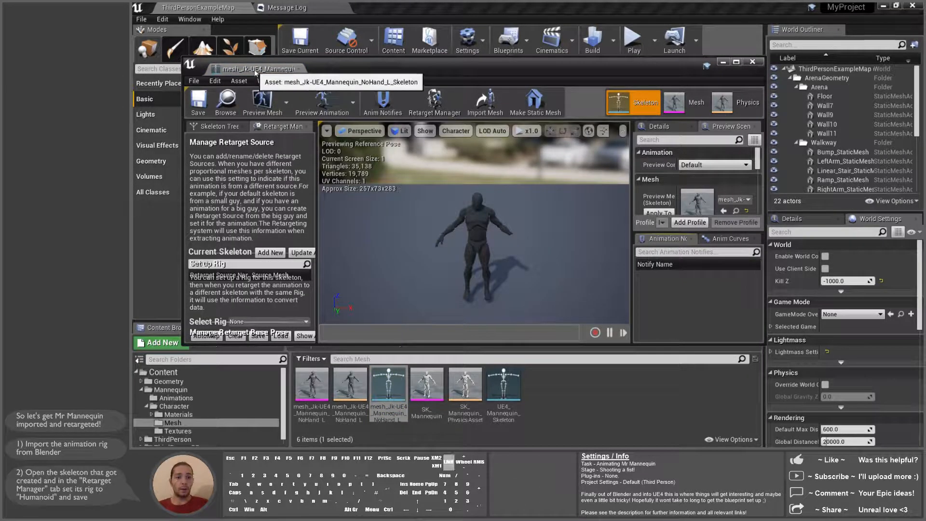
left_click_drag(255, 72, 296, 8)
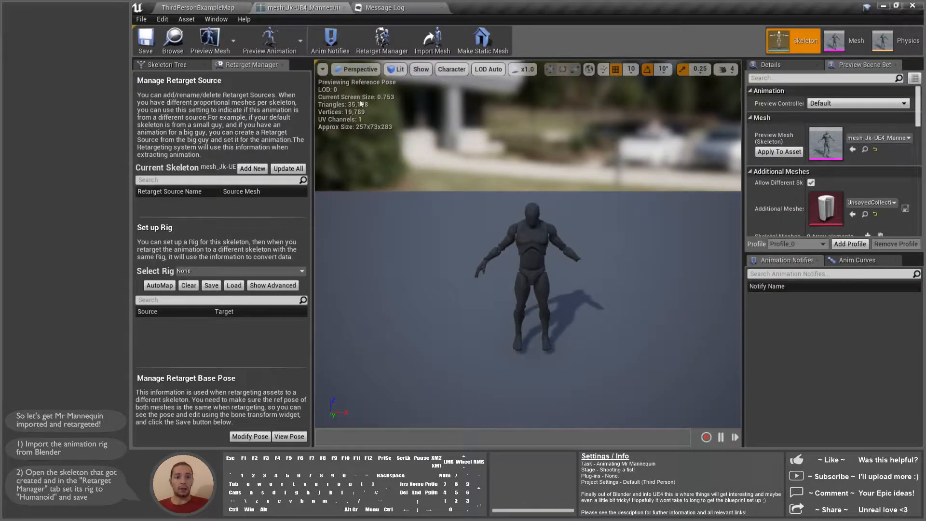
left_click(301, 271)
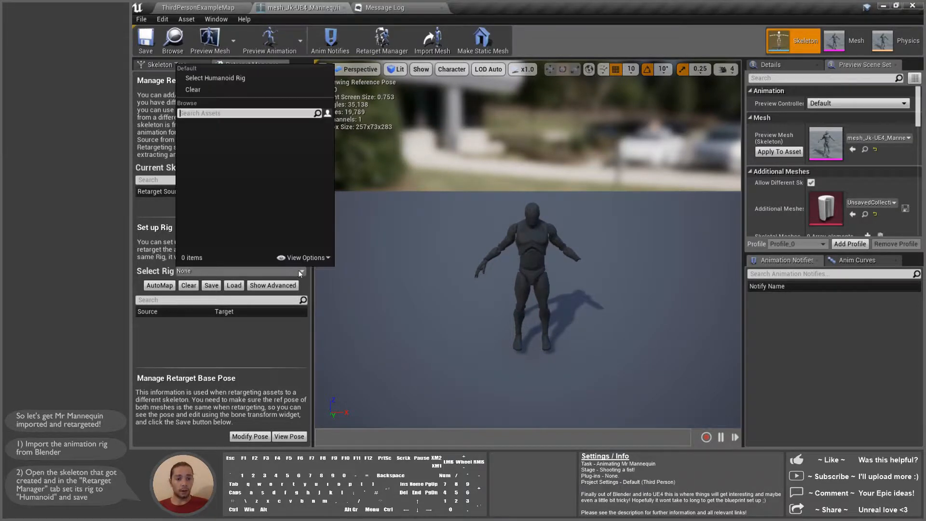
left_click(218, 79)
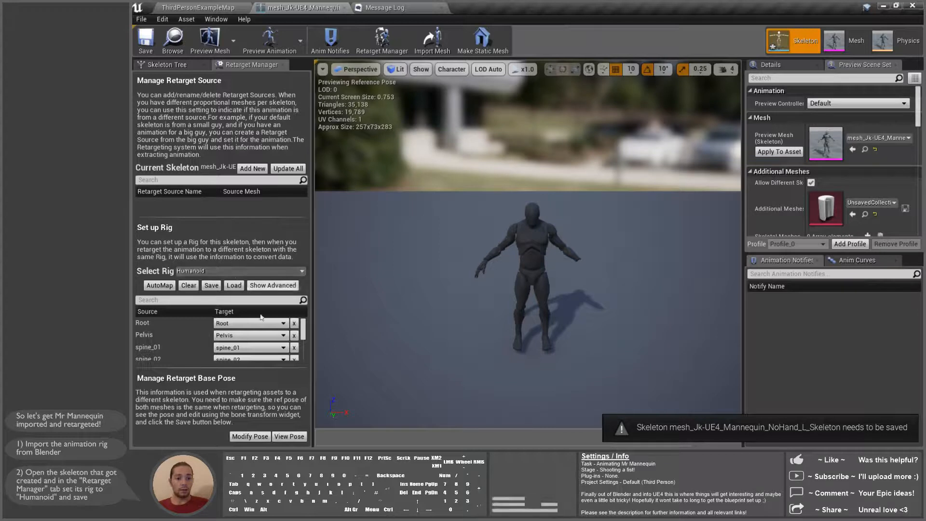
scroll(302, 322, "down", 2)
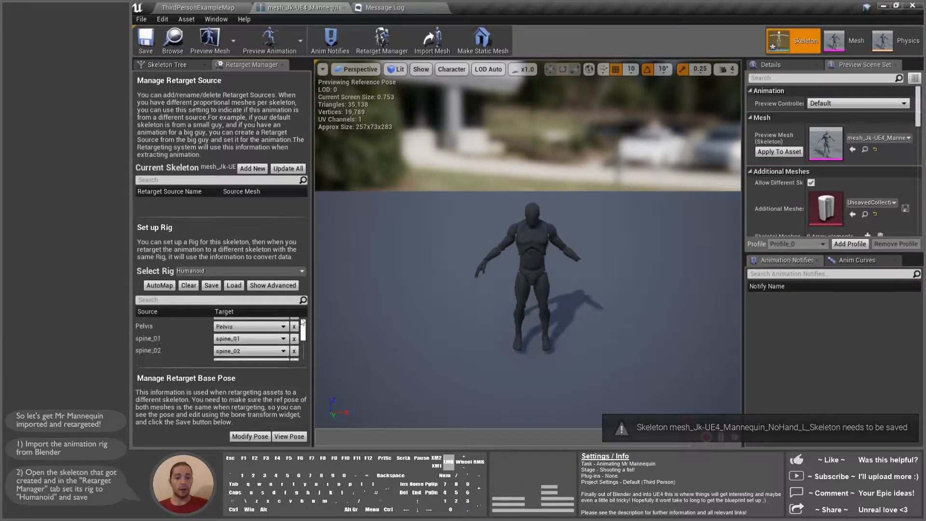
scroll(302, 322, "up", 2)
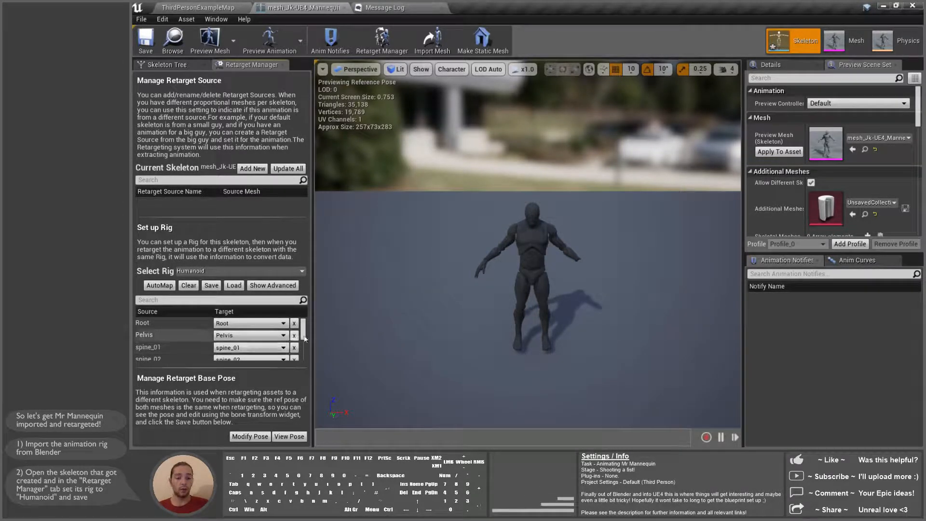
mouse_move(305, 338)
left_mouse_down()
mouse_move(304, 319)
mouse_move(303, 349)
mouse_move(305, 326)
left_mouse_up()
Step: Review the advanced bone mappings, reapply the Humanoid rig, save, and return to ThirdPersonExampleMap
left_click(268, 286)
scroll(243, 355, "up", 3)
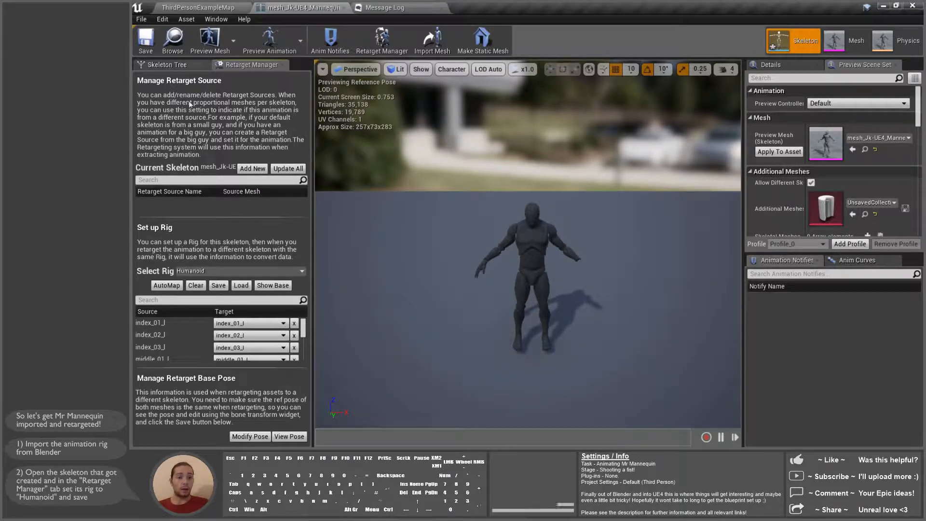
left_click(273, 286)
left_click(232, 271)
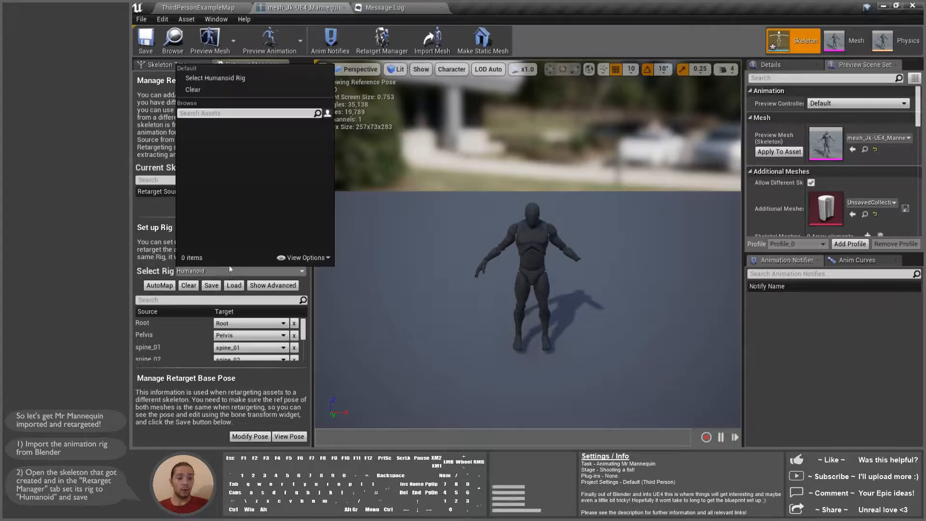
left_click(229, 78)
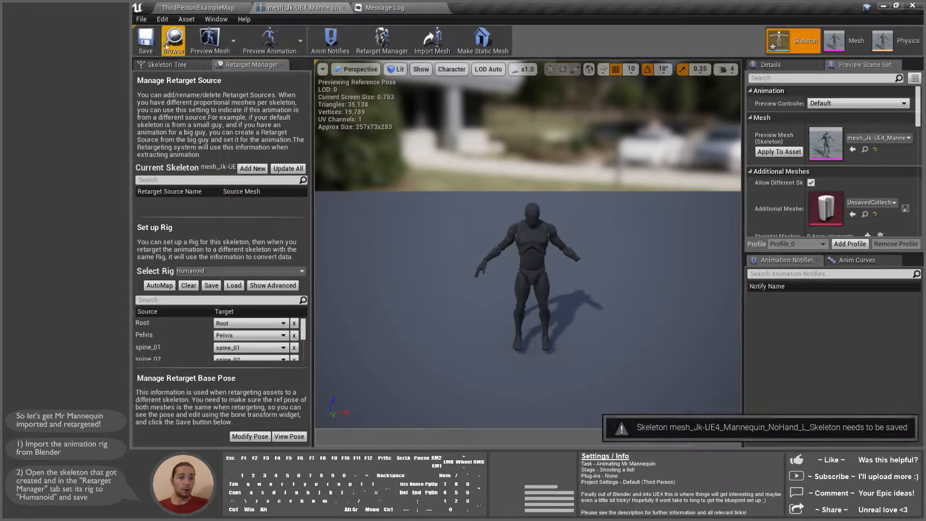
left_click(145, 41)
left_click(202, 8)
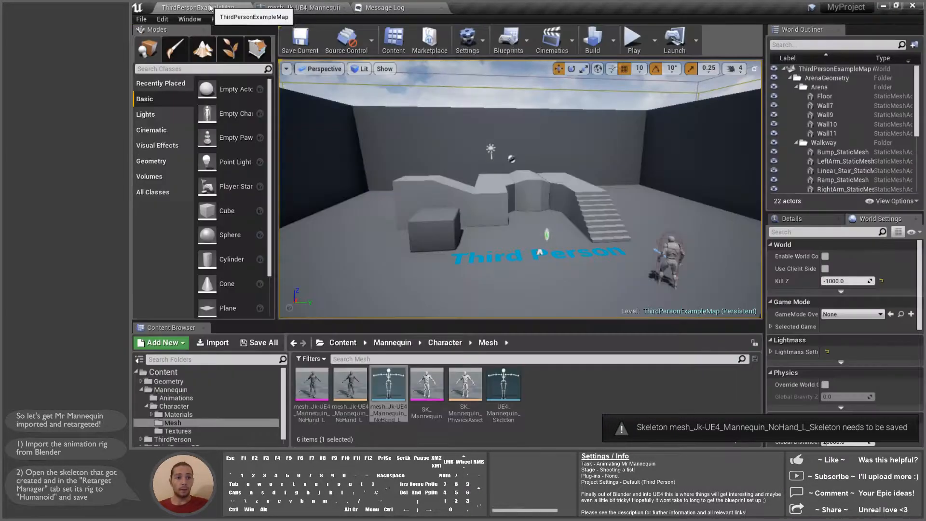
Step: Open UE4_Mannequin_Skeleton and set its retarget rig to Humanoid
left_click(503, 386)
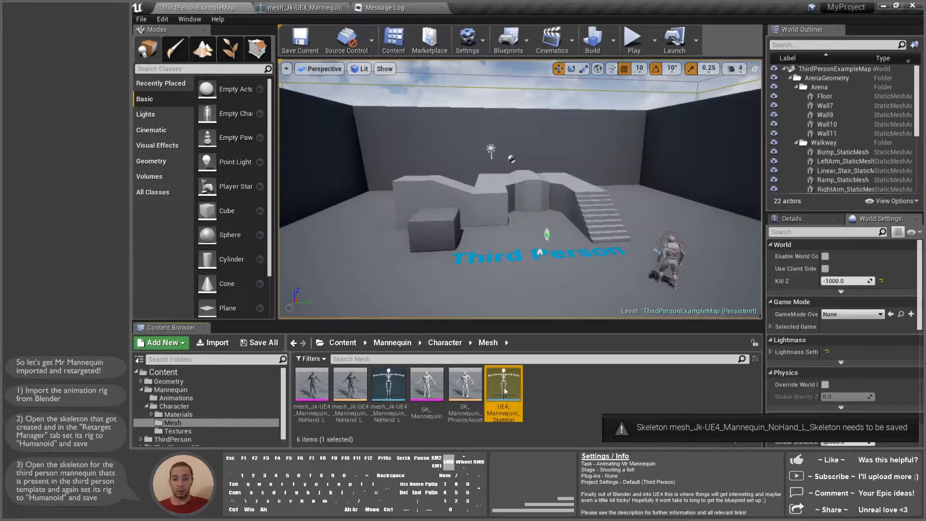
double_click(503, 386)
left_click(246, 268)
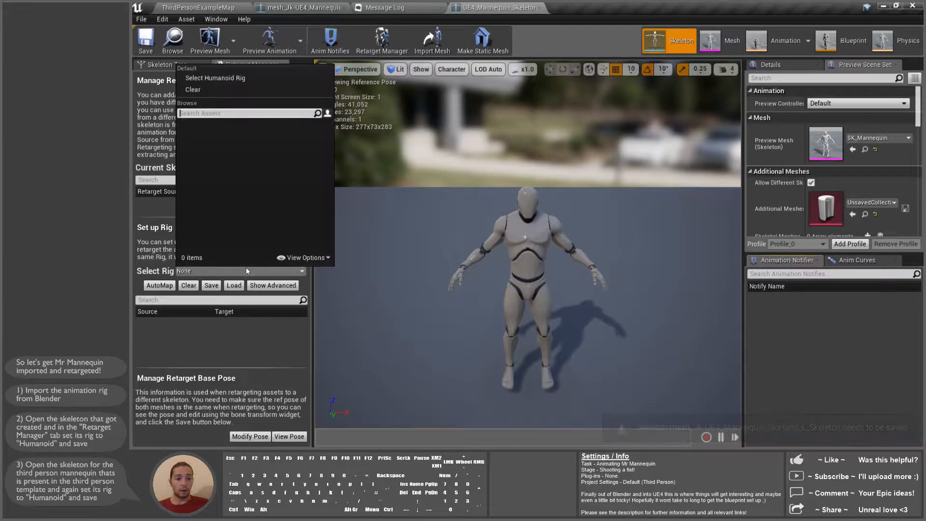
left_click(221, 78)
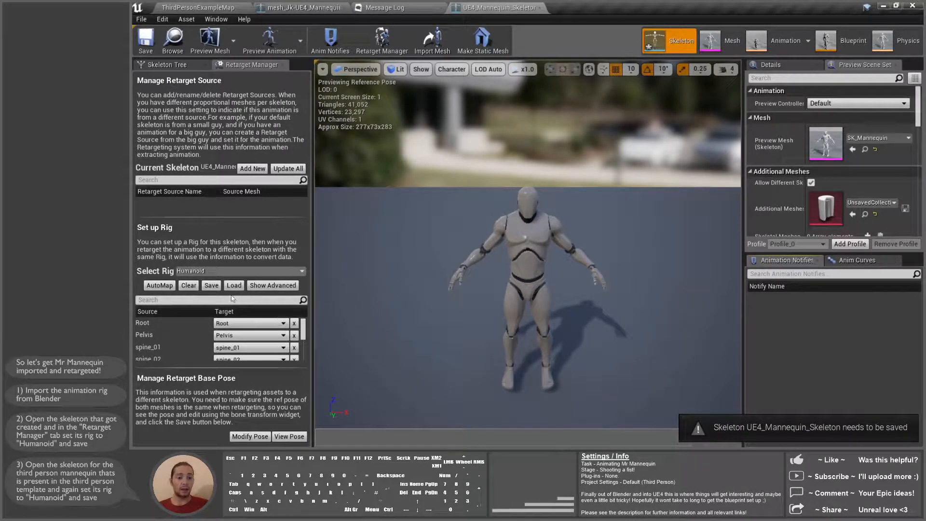
Step: Save the mannequin skeleton, close its tab, and go back to ThirdPersonExampleMap
left_click(149, 42)
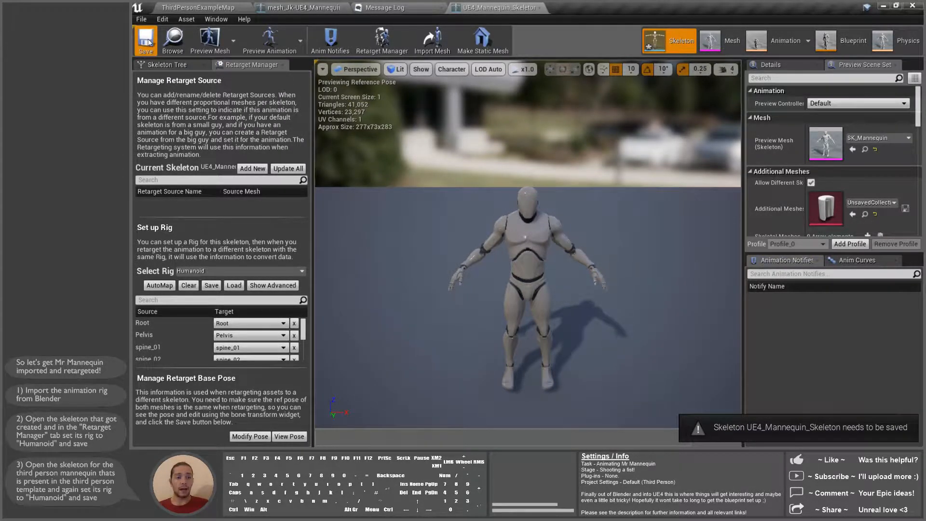
left_click(539, 8)
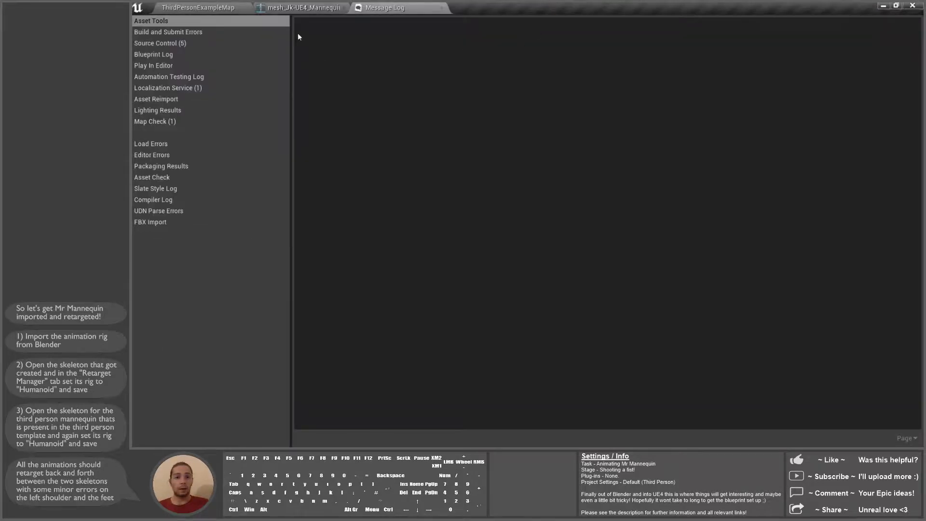
left_click(335, 8)
left_click(197, 7)
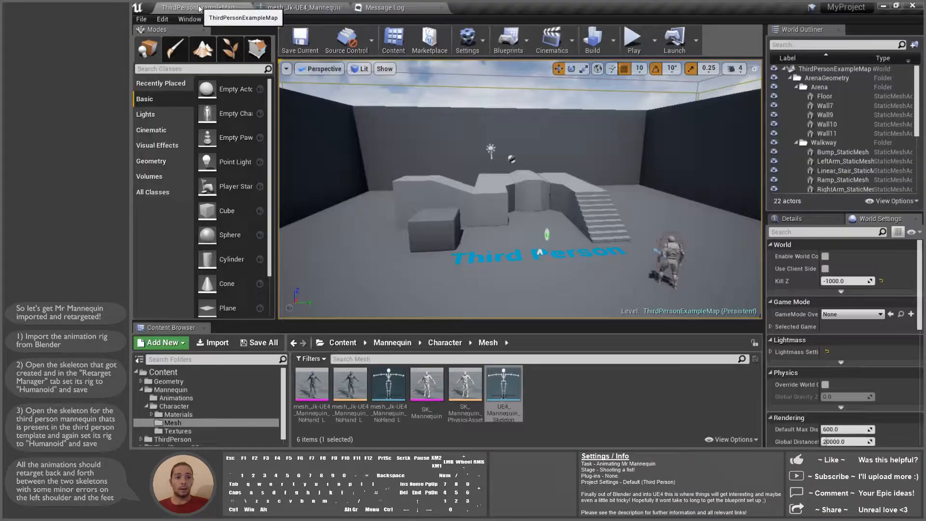
Step: Open Mannequin > Animations and bring up Retarget Anim Blueprints for ThirdPerson_AnimBP
left_click(555, 395)
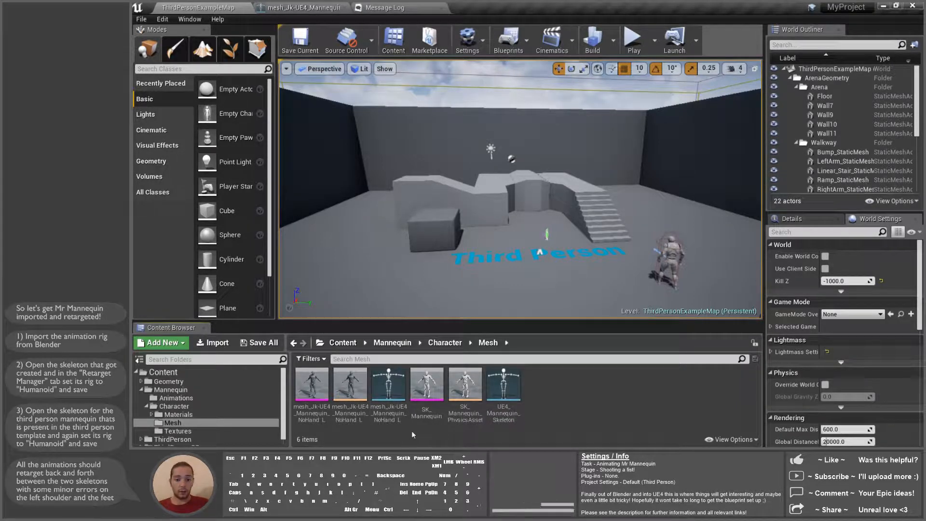
left_click(193, 397)
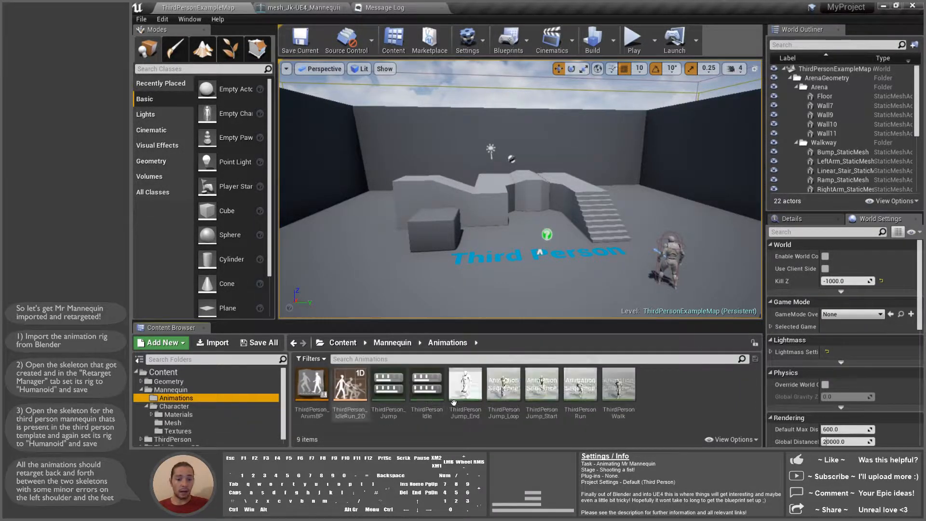
left_click(312, 382)
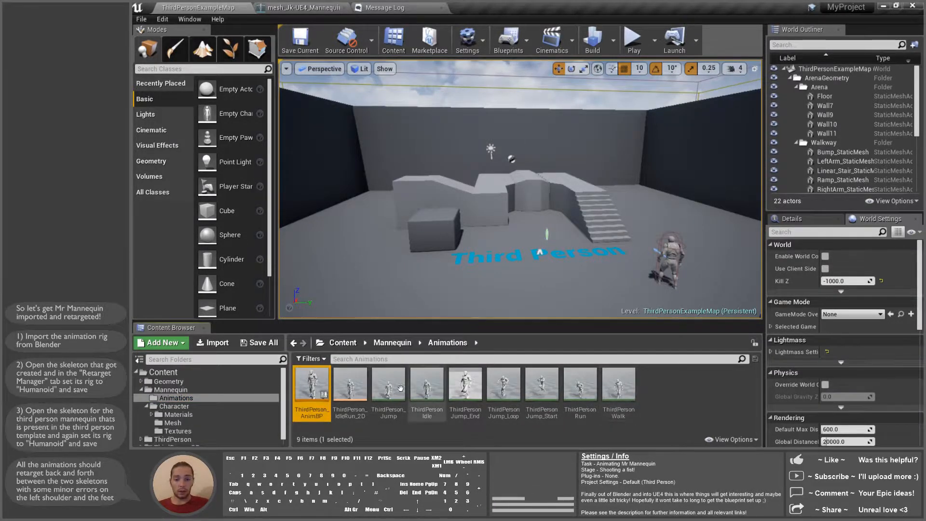
right_click(314, 386)
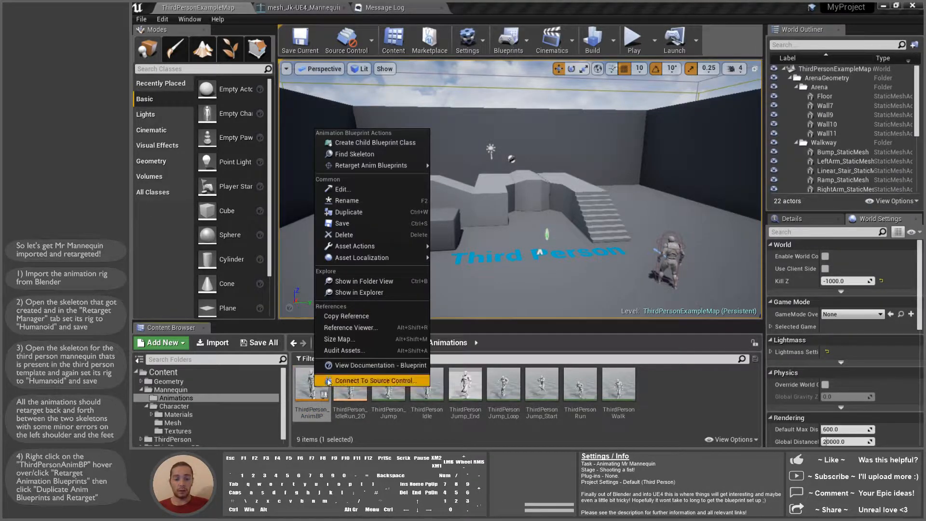
mouse_move(377, 165)
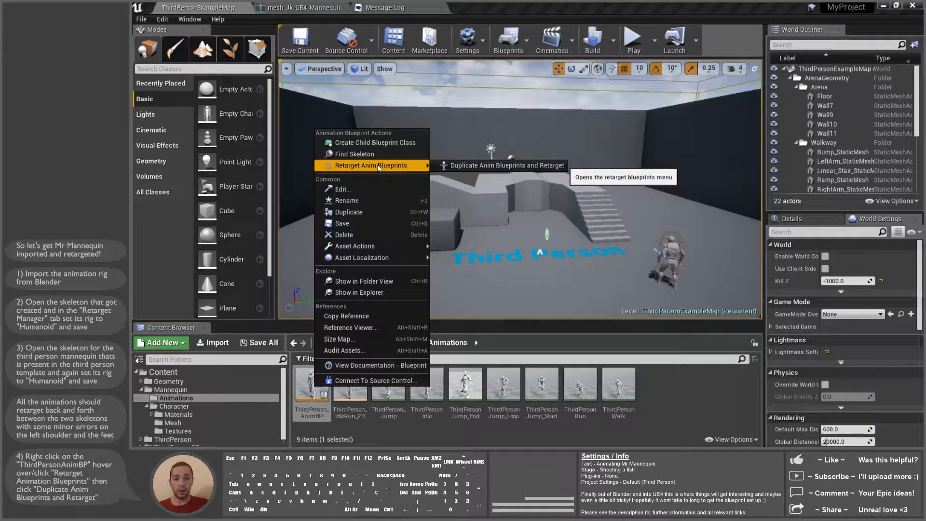
Step: Duplicate and retarget ThirdPerson_AnimBP onto mesh_Jk-UE4_Mannequin_NoHand_L_Skeleton with suffix _Retarget
left_click(483, 167)
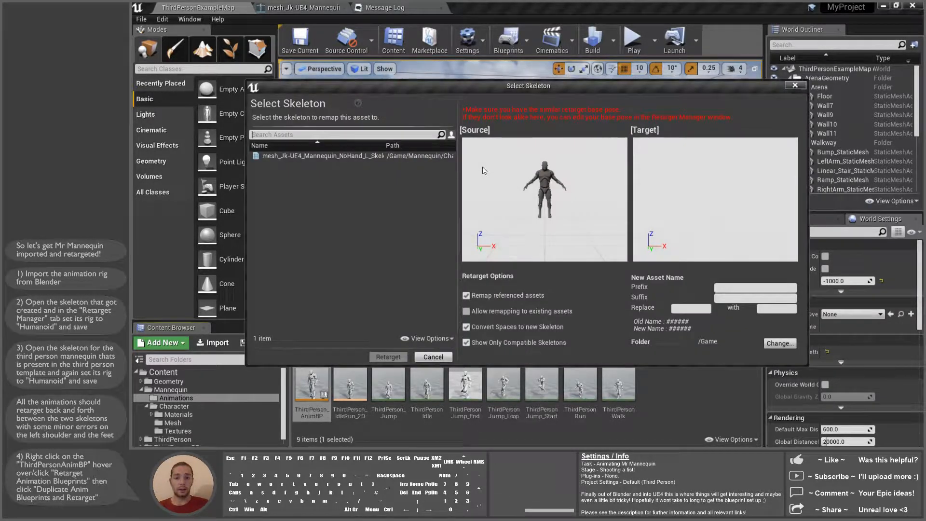
left_click(381, 156)
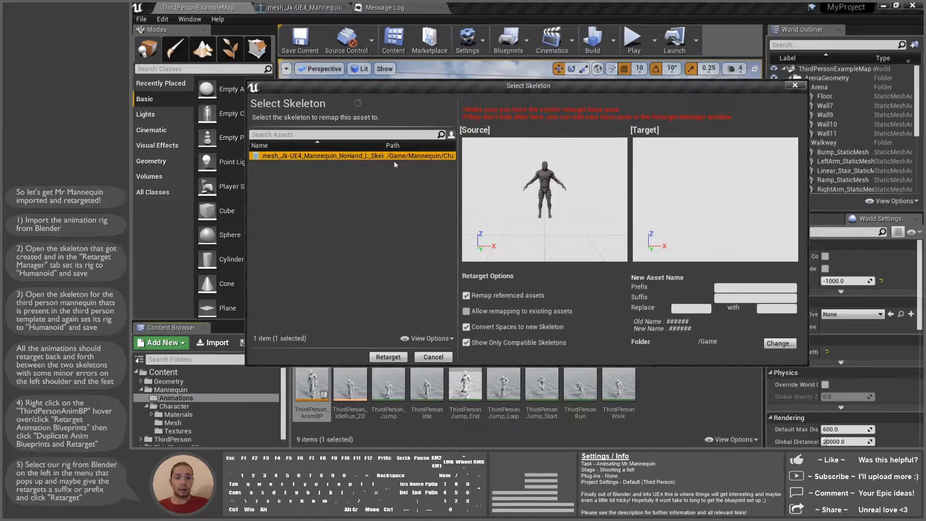
left_click(729, 298)
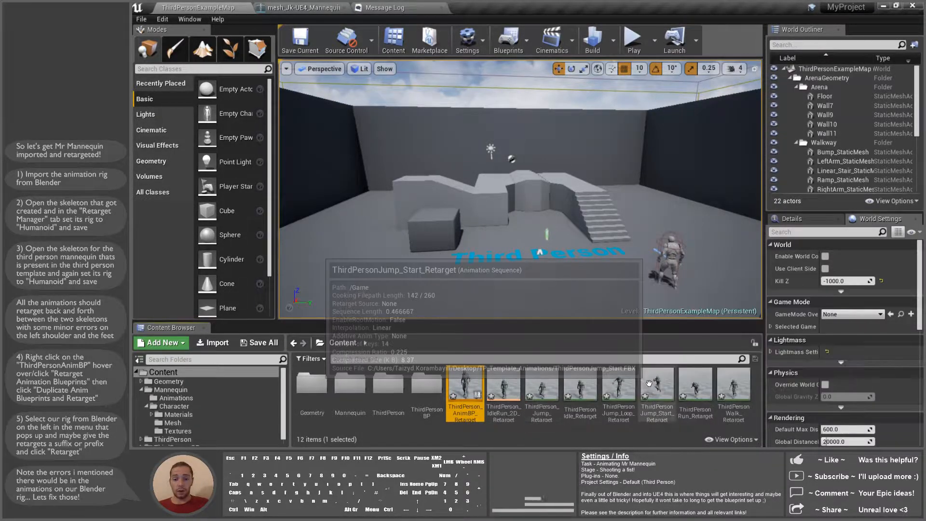
Step: Preview ThirdPersonIdle_Retarget, inspect the foot_l and foot_r bones, then switch to Skeleton mode
double_click(578, 386)
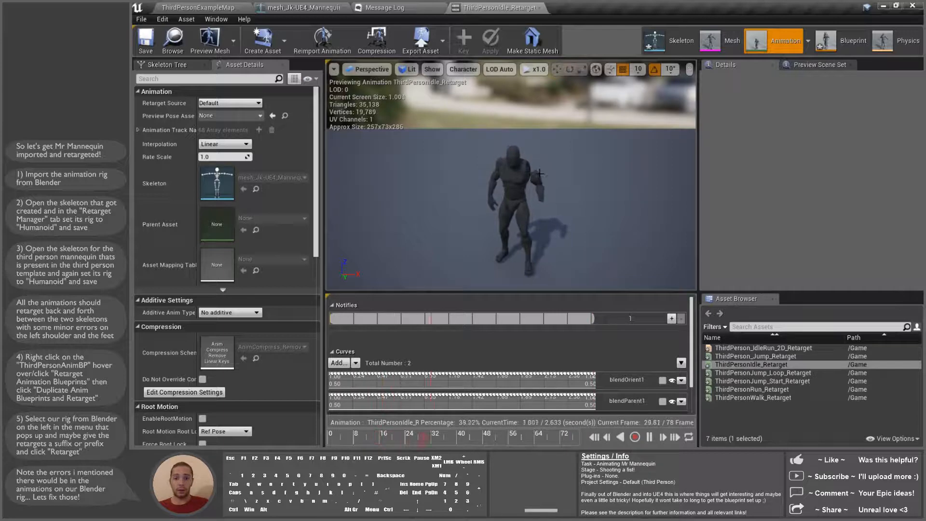
scroll(539, 173, "up", 3)
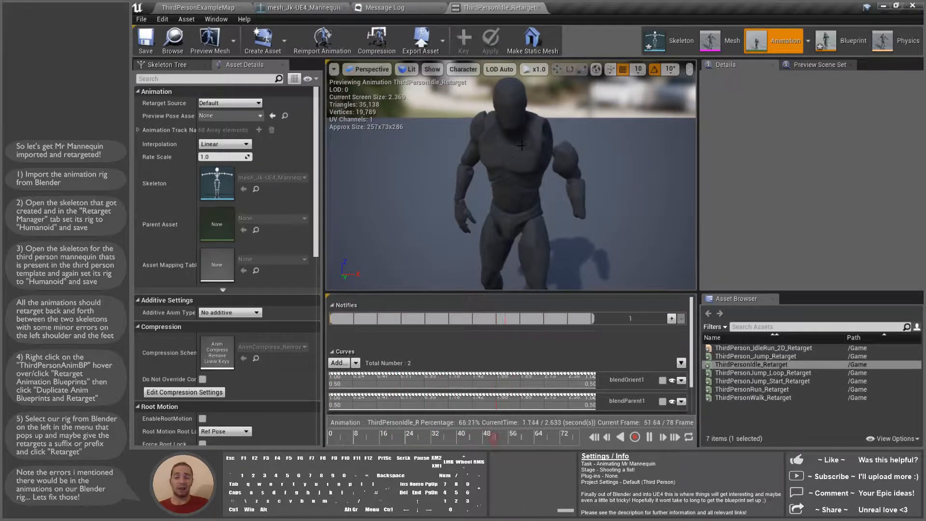
scroll(521, 145, "up", 3)
scroll(505, 177, "up", 3)
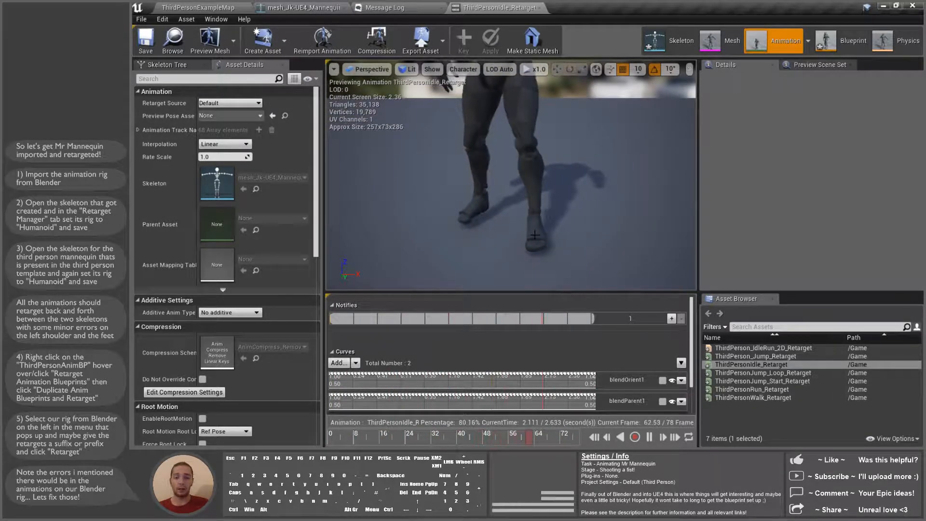
scroll(535, 235, "down", 2)
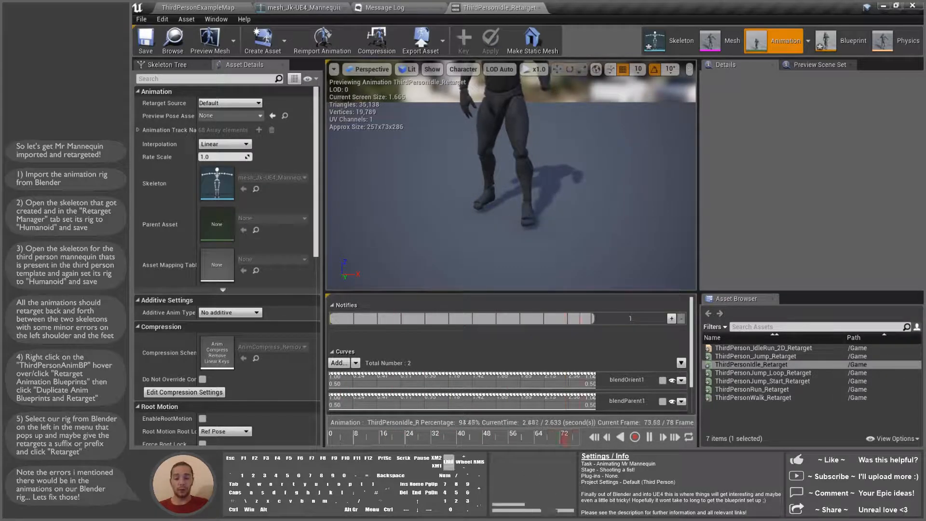
left_click(528, 219)
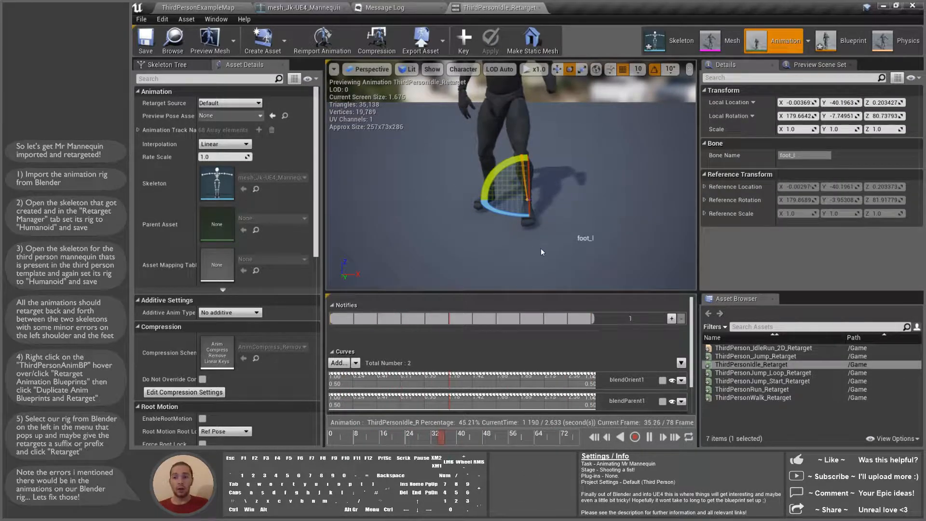
left_click(475, 208)
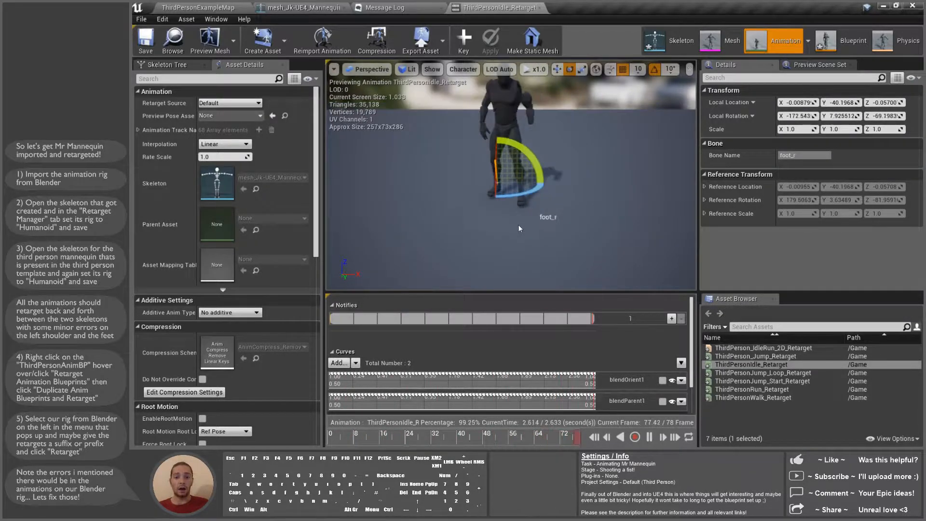
middle_click_drag(539, 186, 577, 210)
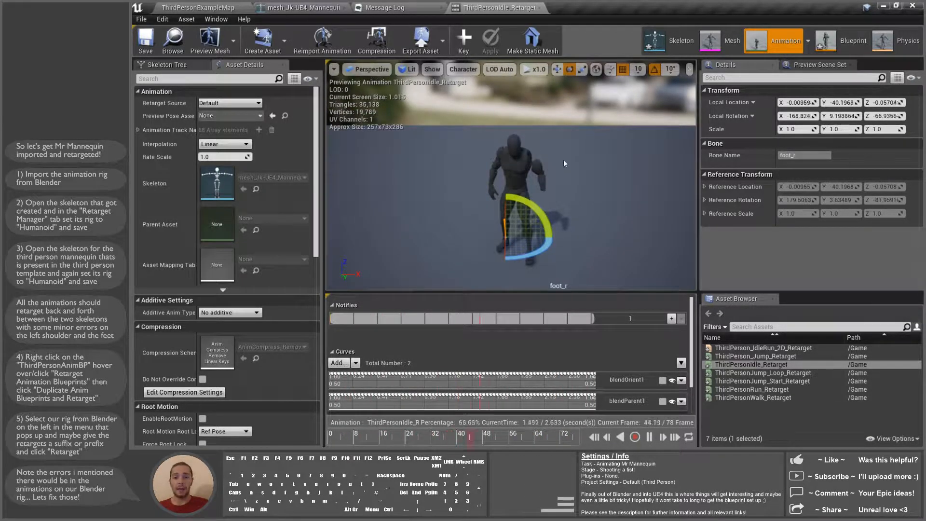
left_click(610, 168)
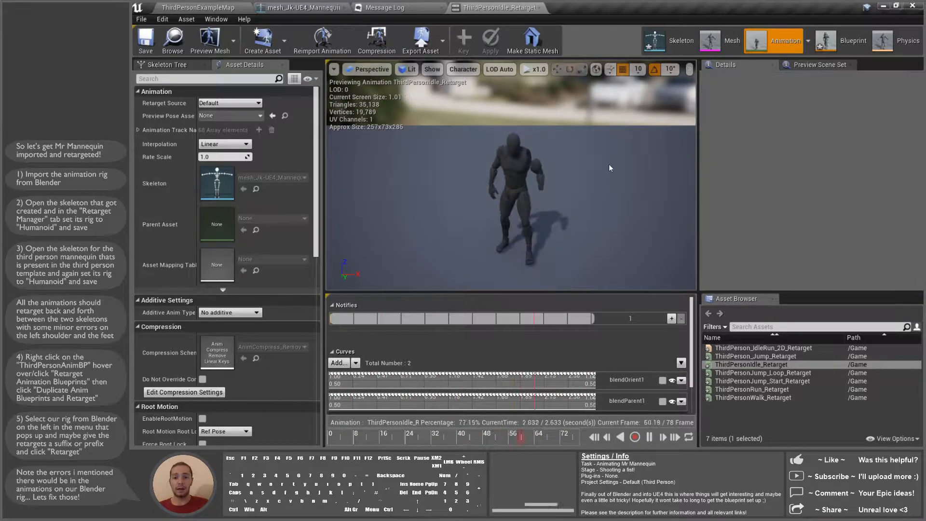
left_click(670, 45)
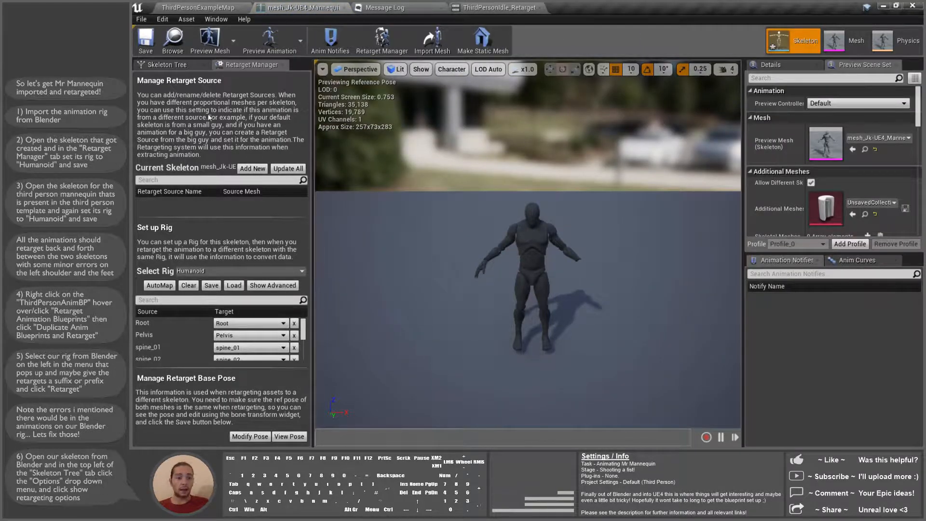
Step: Show translation retargeting options for every bone in the Skeleton Tree
left_click(159, 65)
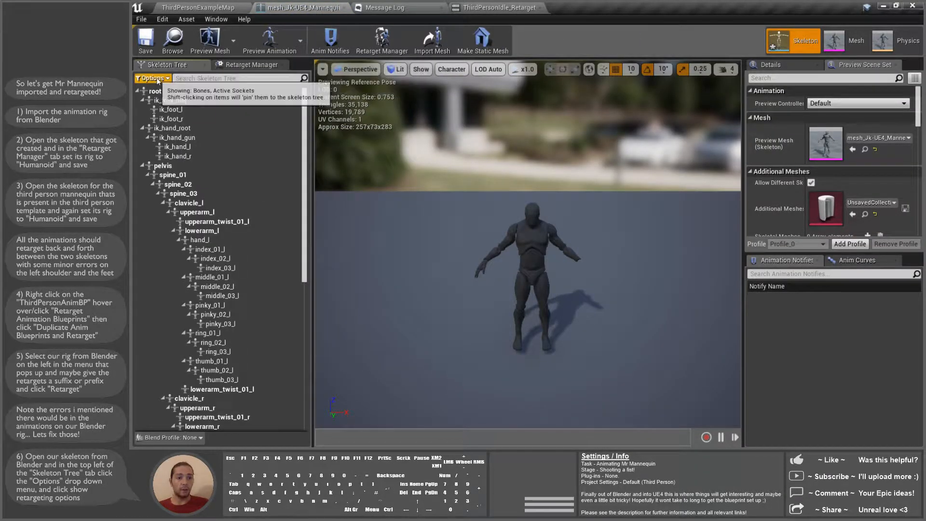
left_click(150, 77)
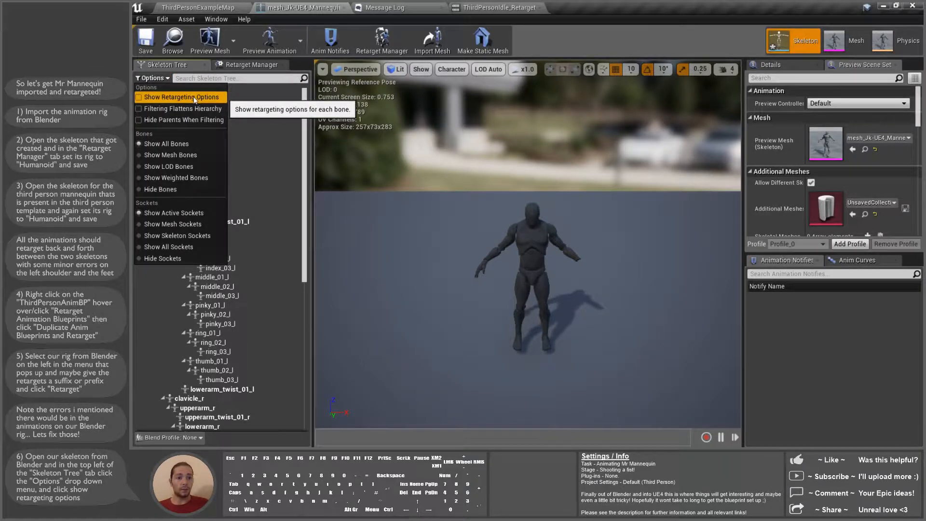
left_click(195, 99)
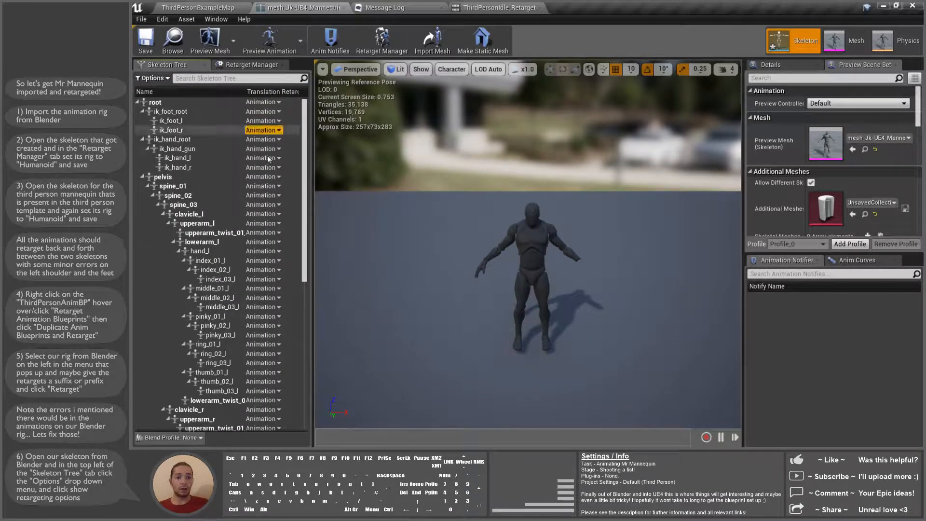
Step: Set upperarm_twist_01_l's translation retargeting to Skeleton, leaving root unchanged for now
right_click(266, 101)
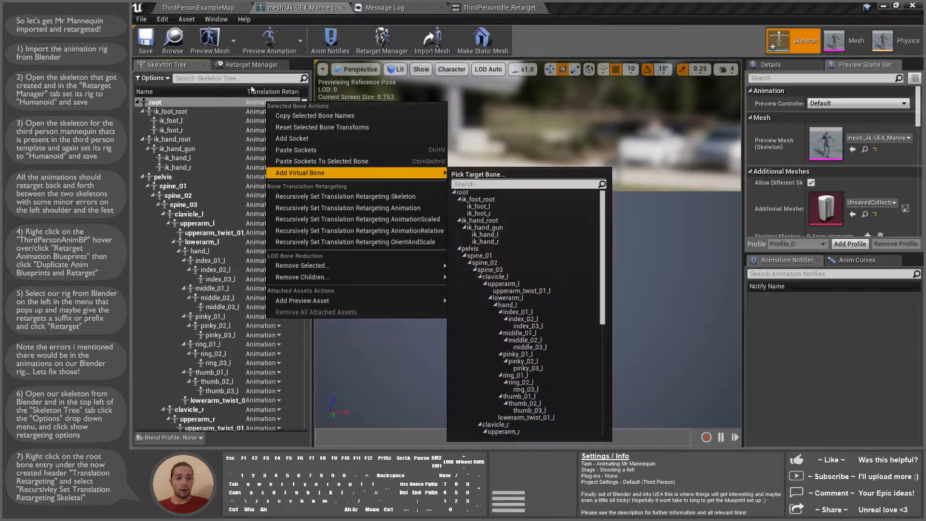
left_click(260, 102)
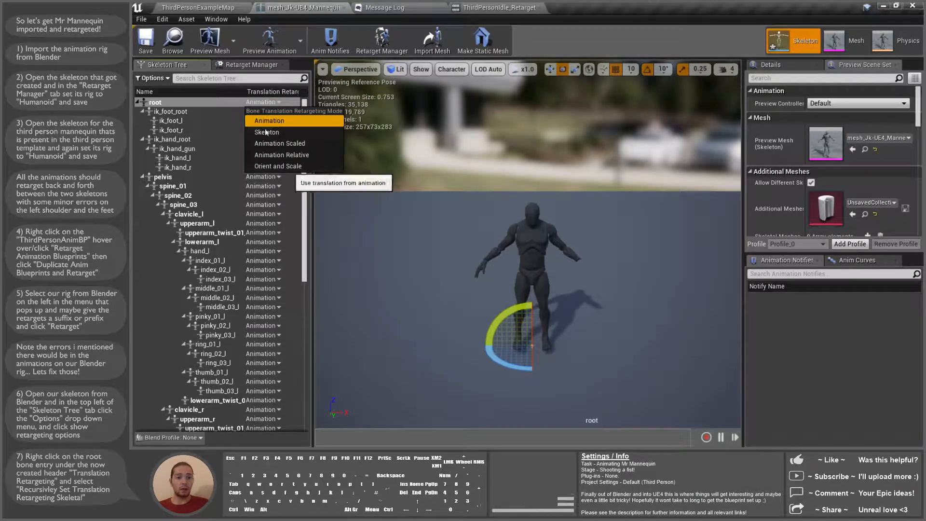
left_click(268, 102)
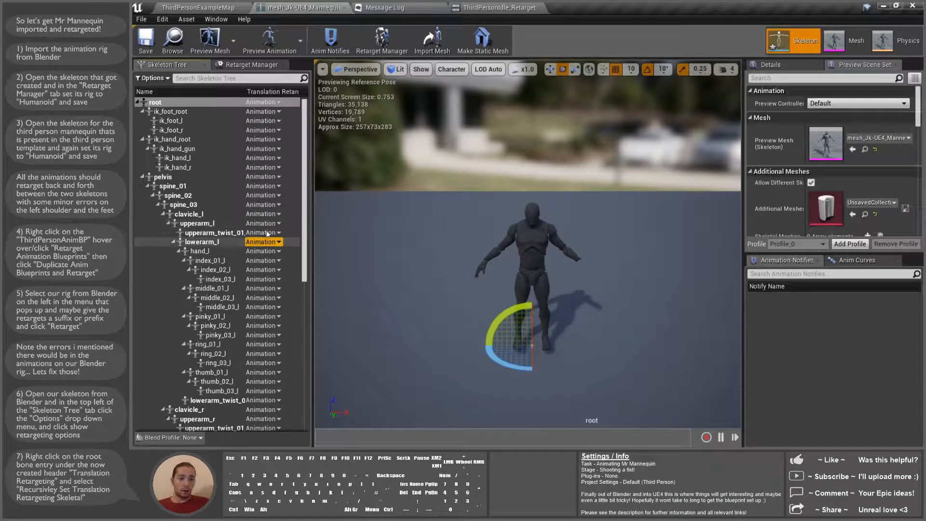
left_click(273, 236)
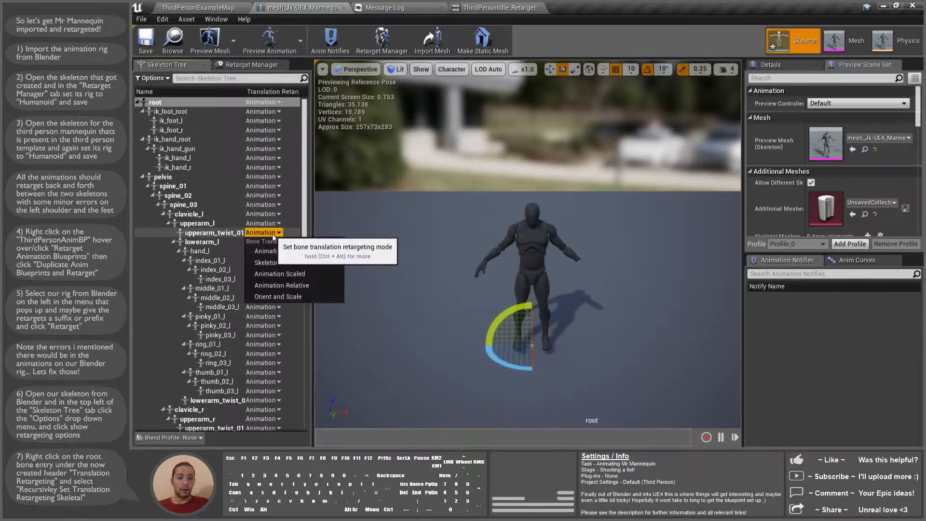
left_click(260, 261)
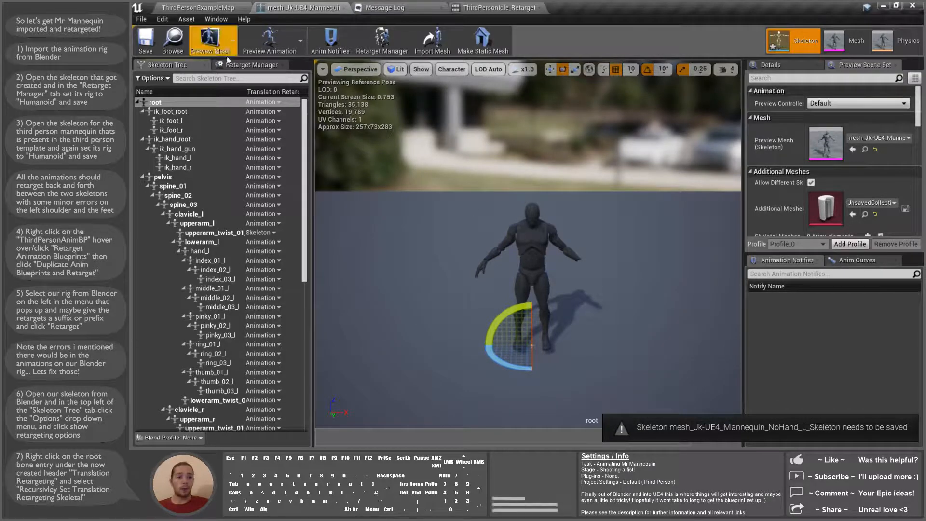
right_click(257, 102)
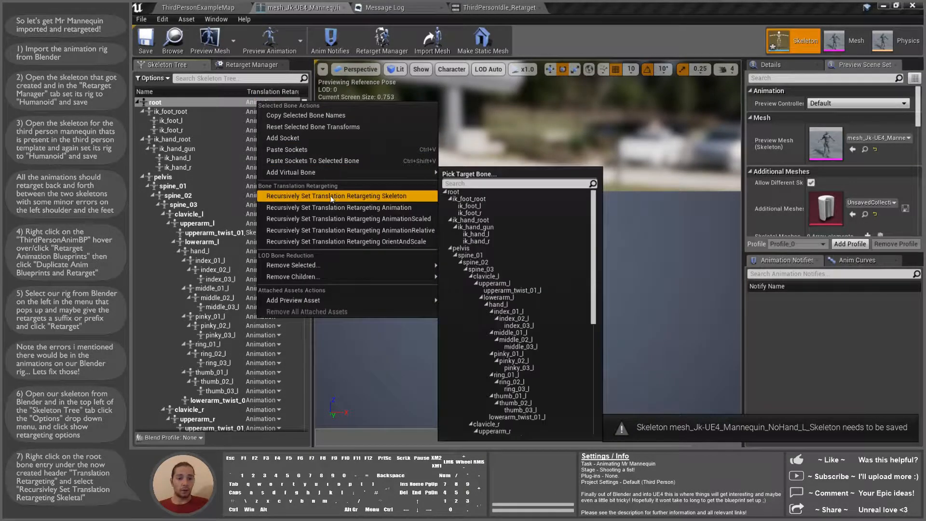
Step: Set all bones' translation retargeting to Skeleton, then pelvis and root back to Animation
left_click(394, 197)
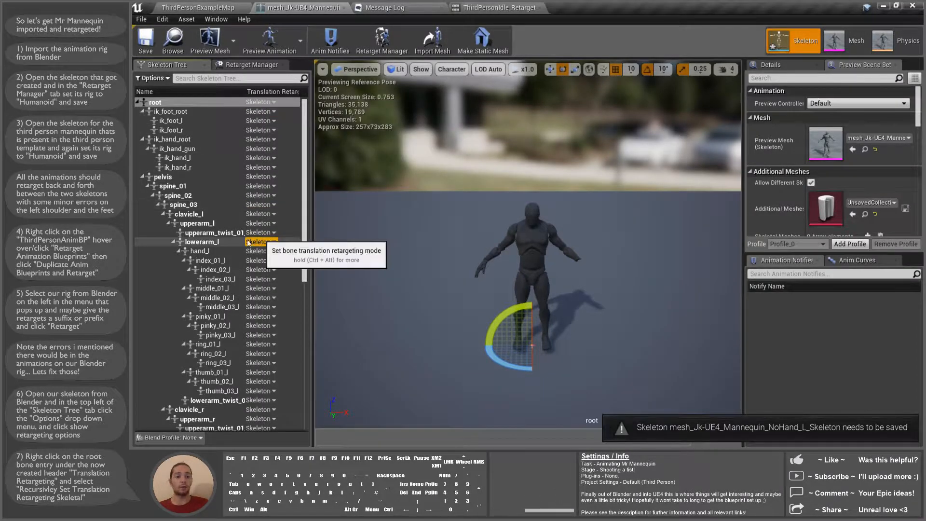
left_click(261, 177)
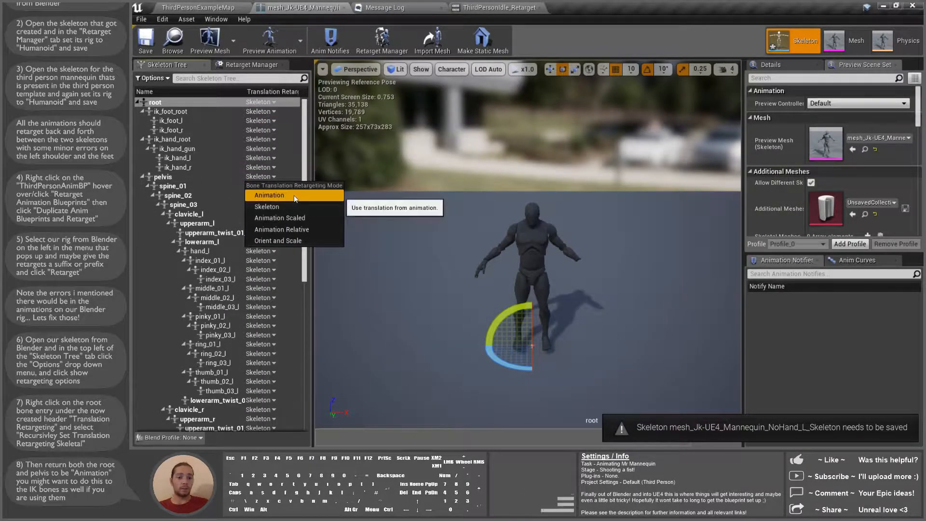
left_click(321, 191)
left_click(261, 102)
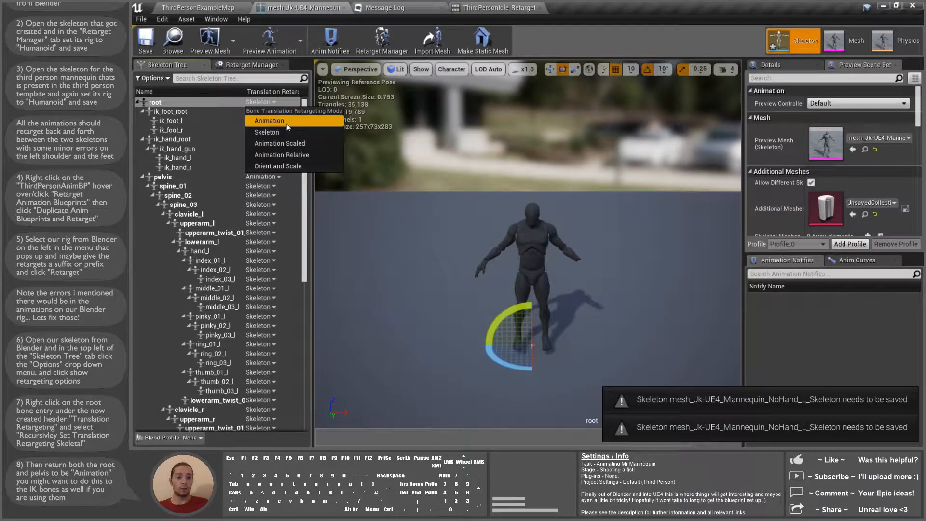
left_click(288, 127)
left_click(190, 121)
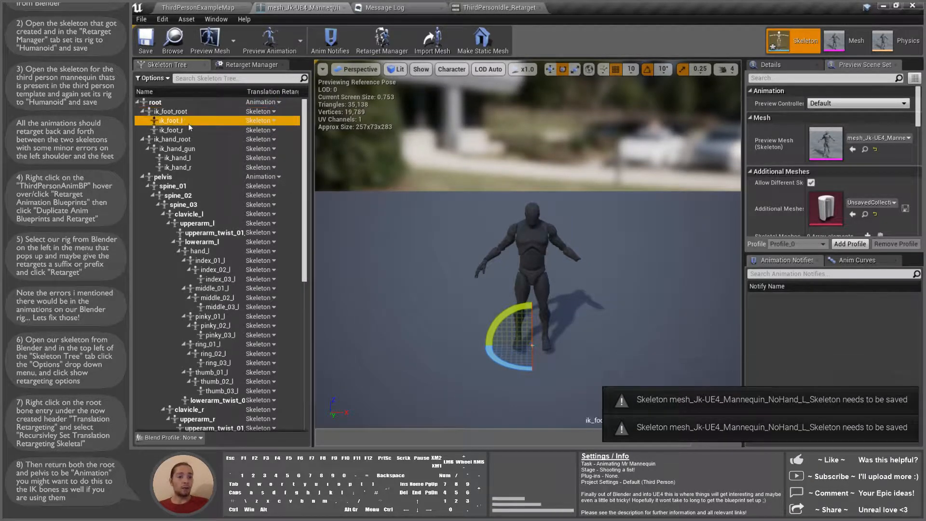
Step: Check the IK bones' translation retargeting, including ik_hand_r and ik_foot_root
left_click(189, 130)
left_click(188, 140)
left_click(188, 148)
left_click(189, 158)
left_click(189, 167)
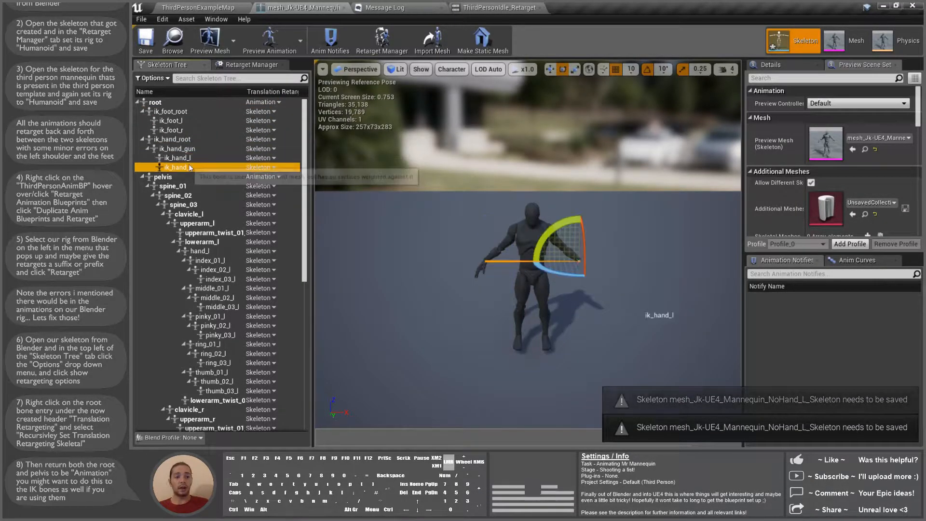
left_click(261, 112)
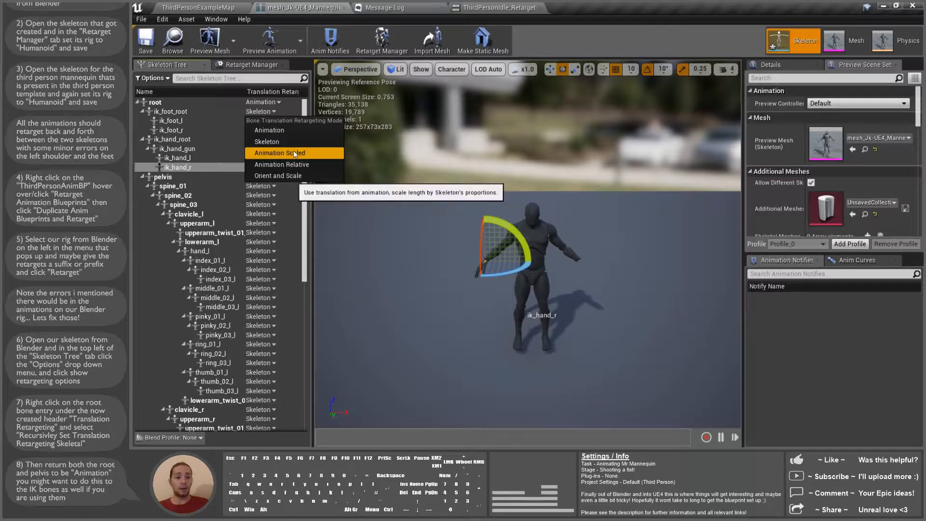
left_click(262, 114)
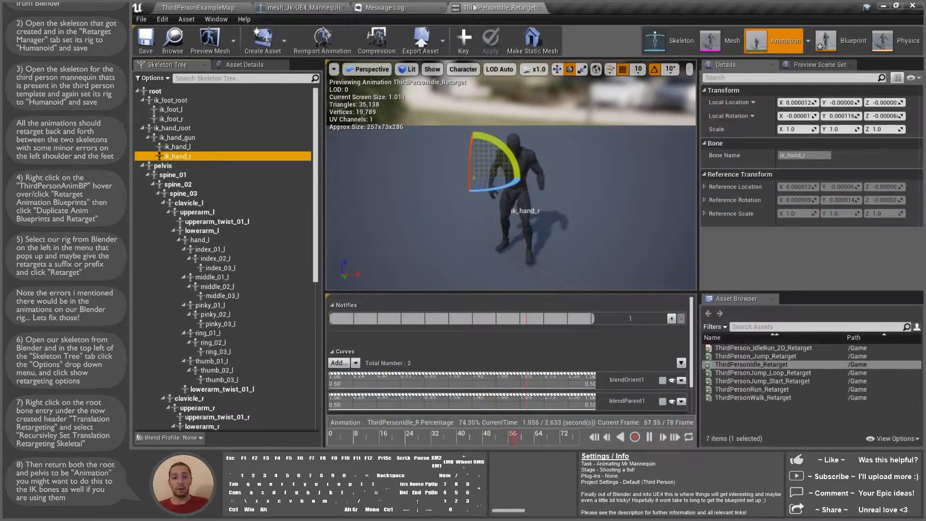
Step: Inspect the retargeted idle animation on the root and pelvis bones, then return to ThirdPersonExampleMap
scroll(560, 196, "up", 3)
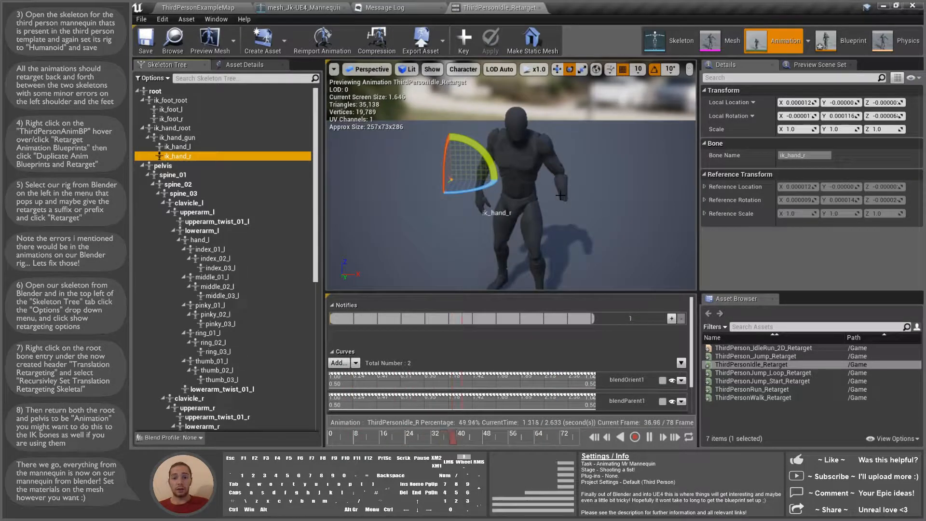
scroll(560, 195, "up", 3)
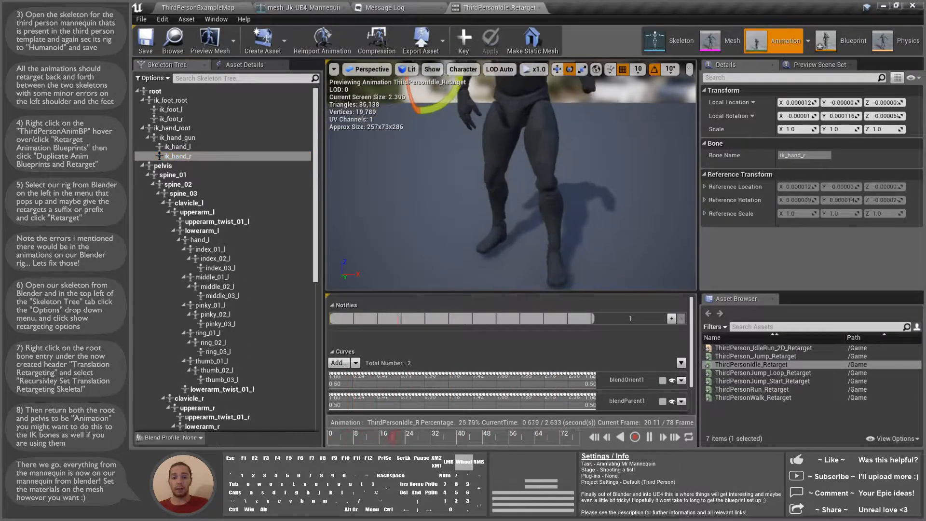
middle_click_drag(482, 161, 482, 78)
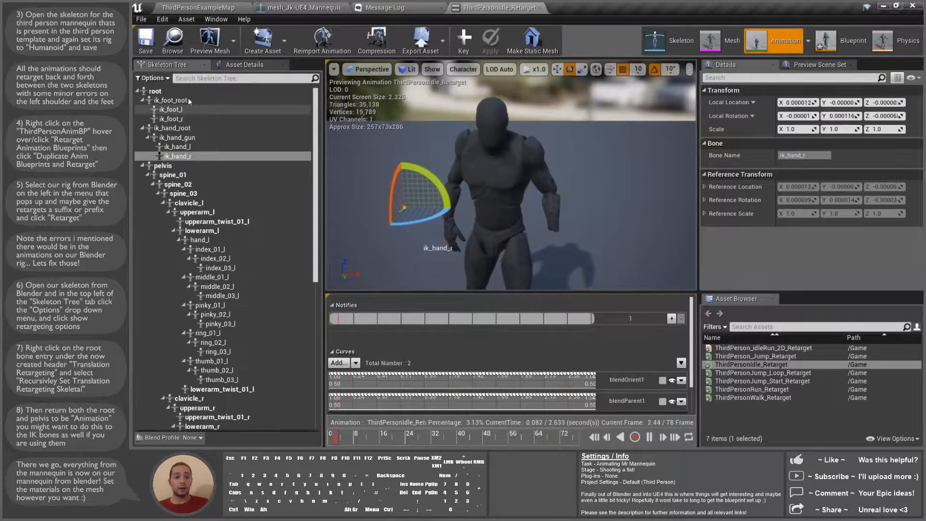
left_click(179, 92)
left_click(163, 166)
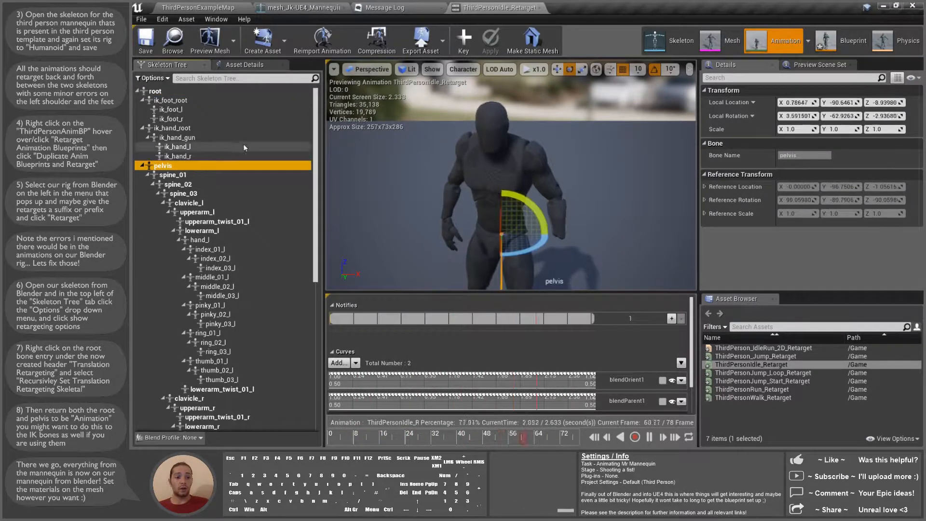
scroll(530, 190, "down", 4)
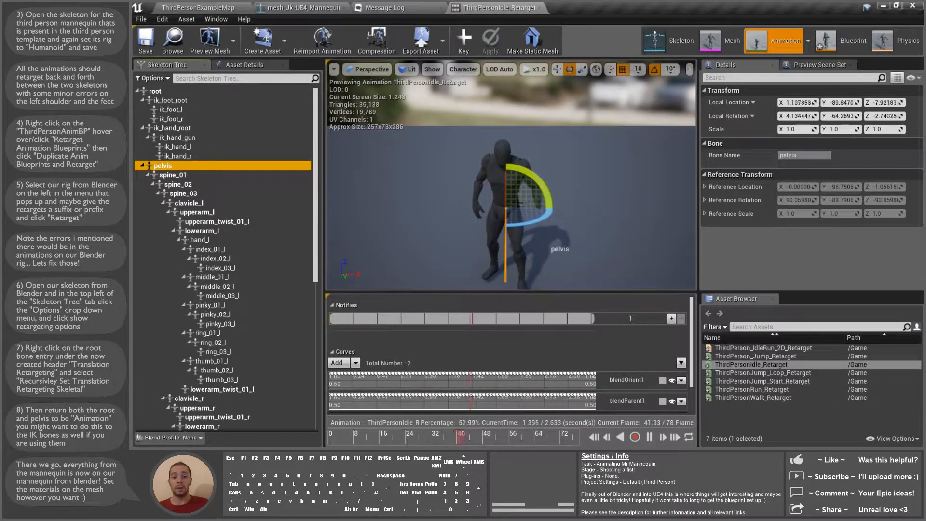
middle_click_drag(521, 203, 489, 249)
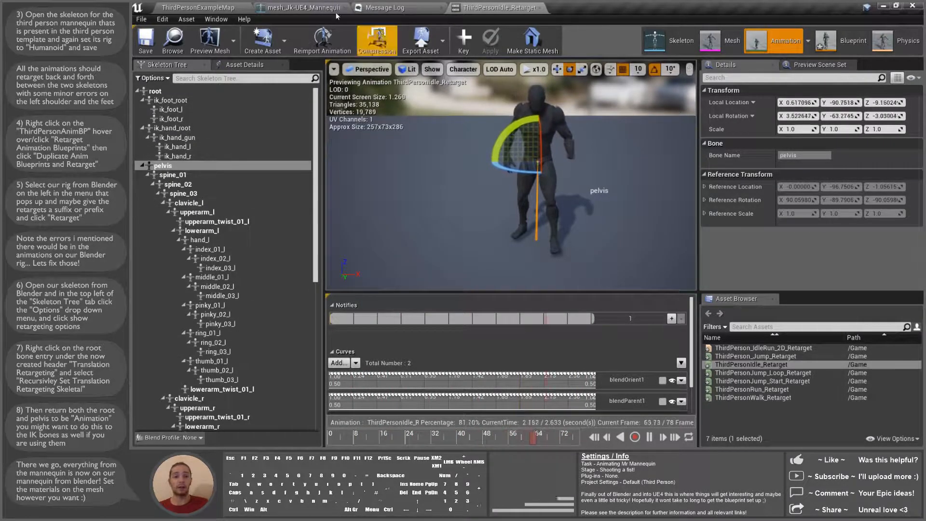
left_click(191, 7)
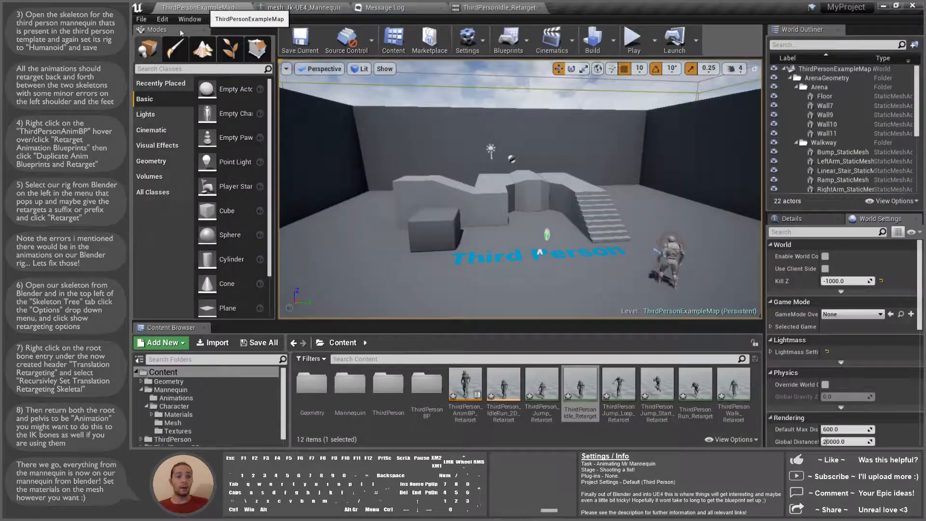
Step: Save all modified assets and open ThirdPerson_AnimBP_Retarget
left_click(142, 20)
left_click(193, 100)
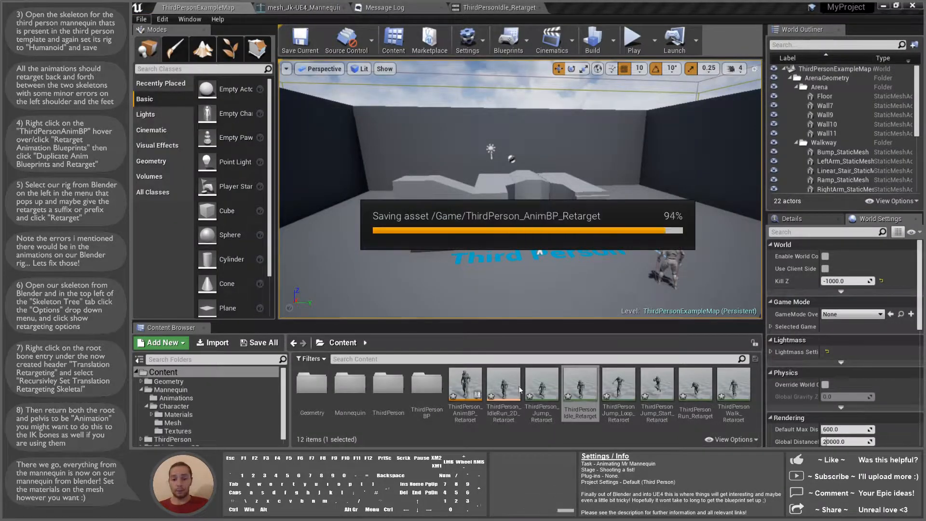
double_click(471, 385)
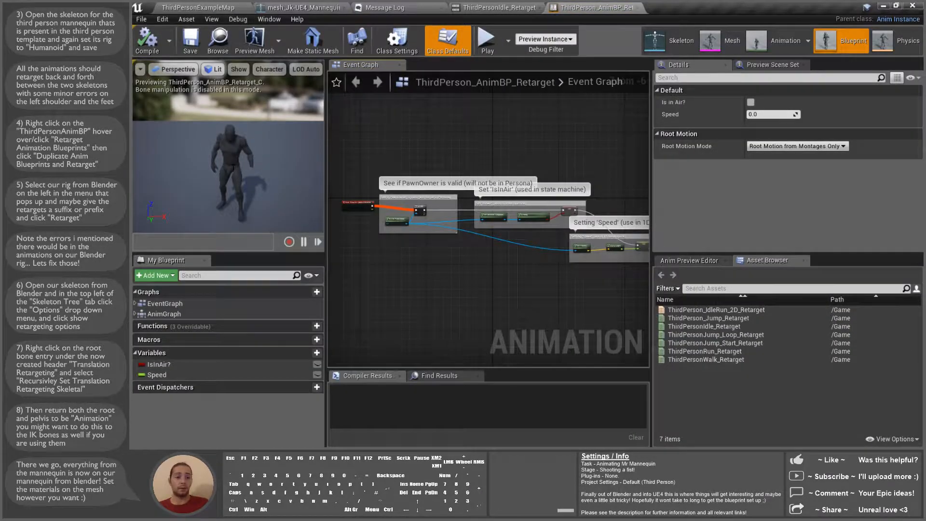
Step: Look over the NoHand_L mannequin preview in the AnimBP, then go back to the level
scroll(220, 173, "up", 5)
scroll(235, 166, "down", 3)
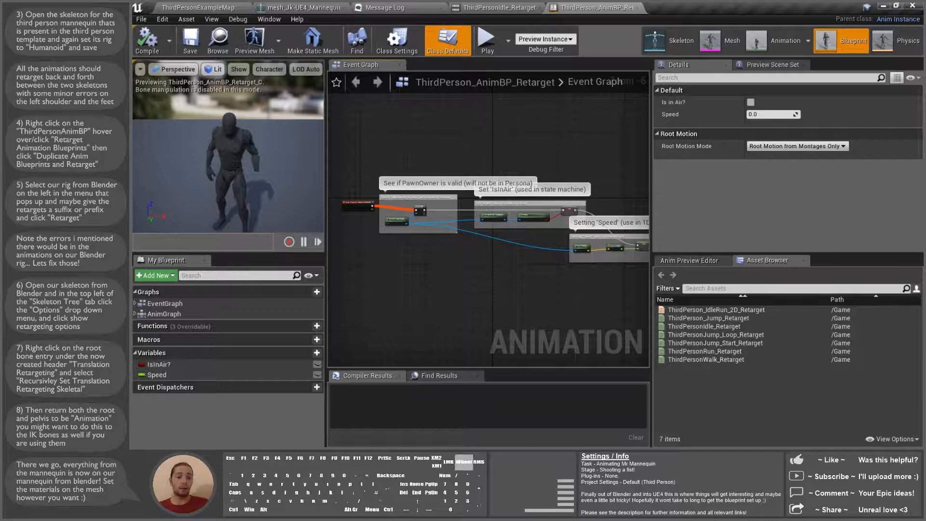
scroll(296, 170, "up", 2)
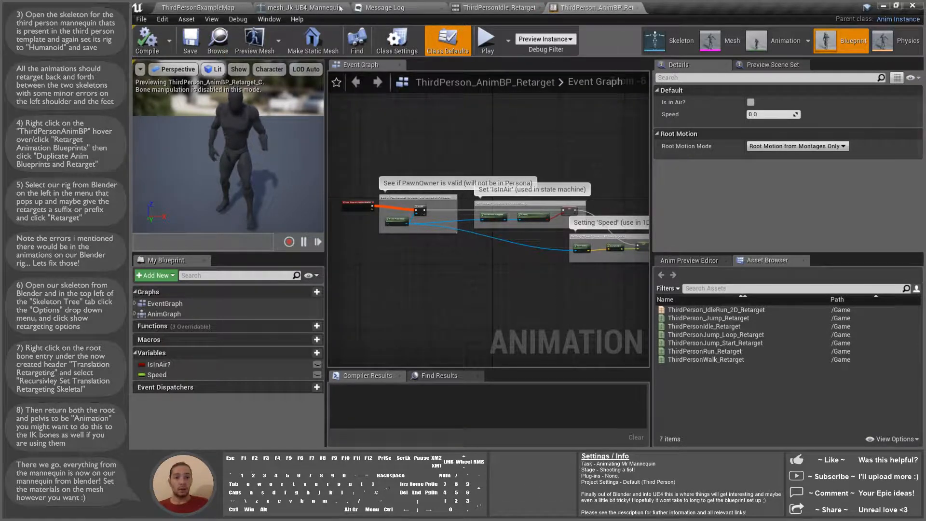
left_click(220, 9)
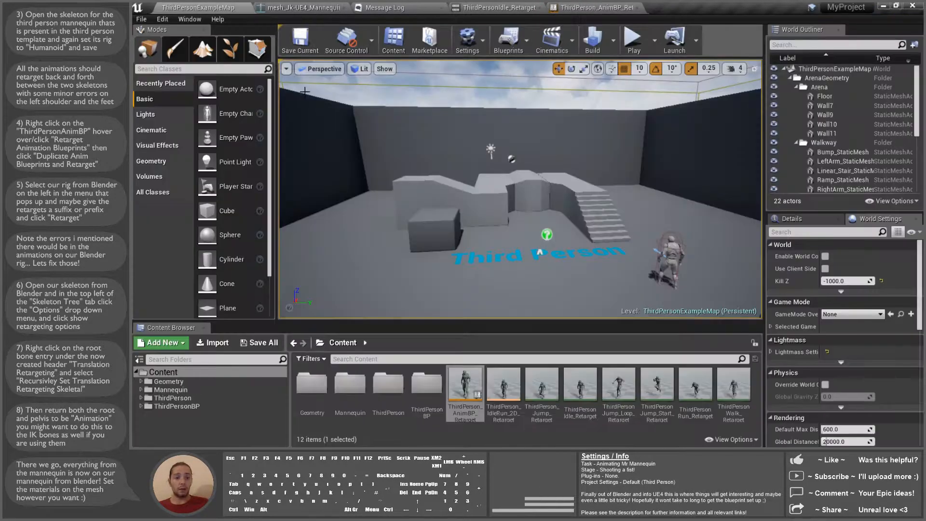
Step: Open mesh_Jk-UE4_Mannequin_NoHand_L from Content > Mannequin > Character > Mesh
double_click(348, 385)
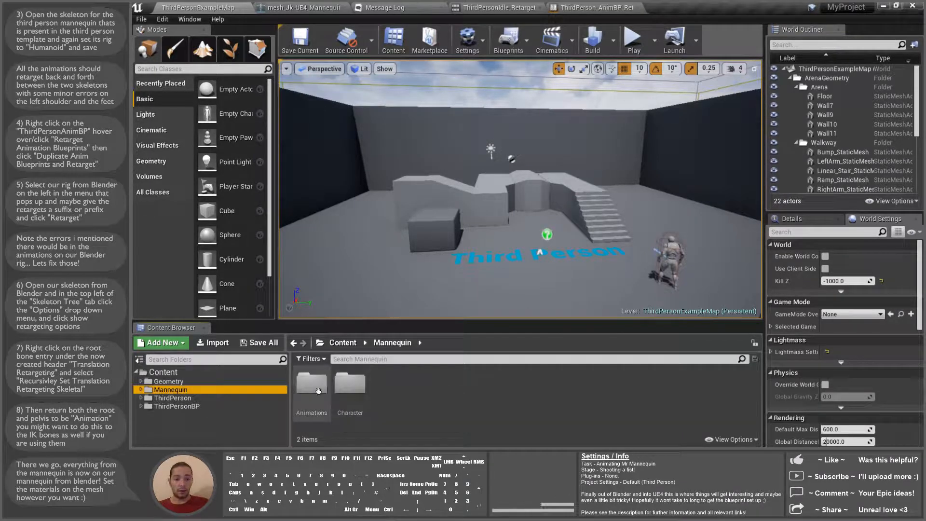
left_click(350, 385)
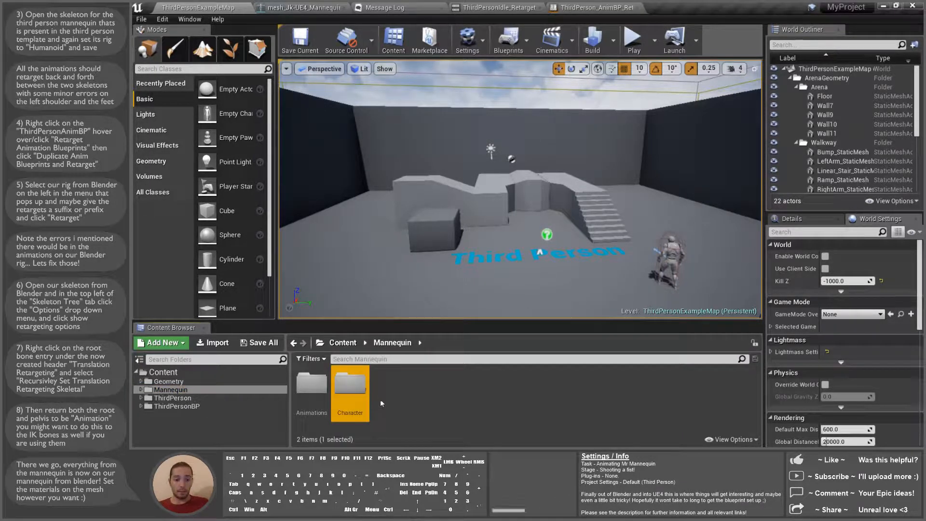
double_click(351, 384)
left_click(350, 384)
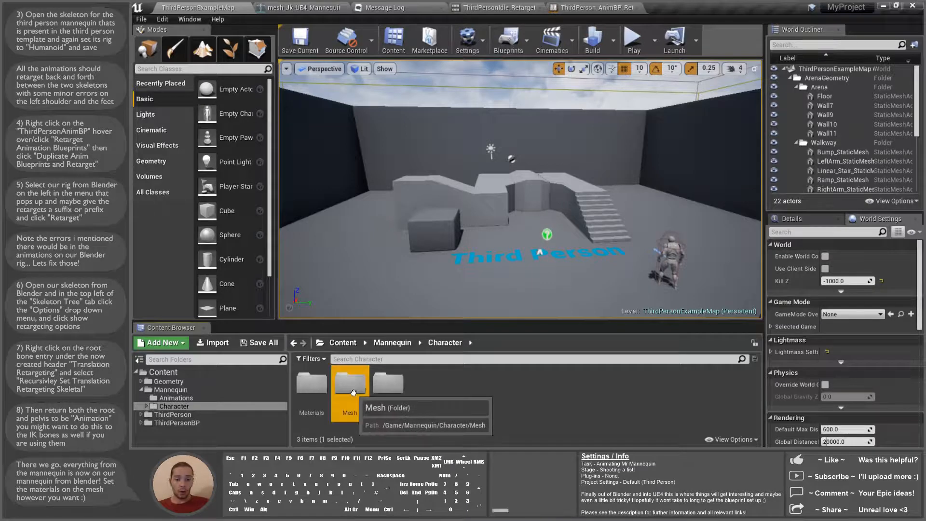
double_click(350, 385)
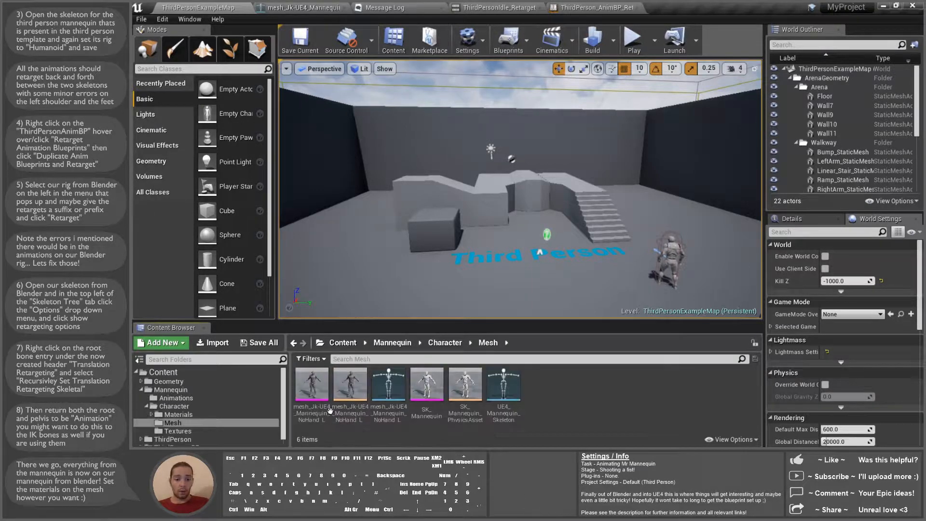
double_click(316, 386)
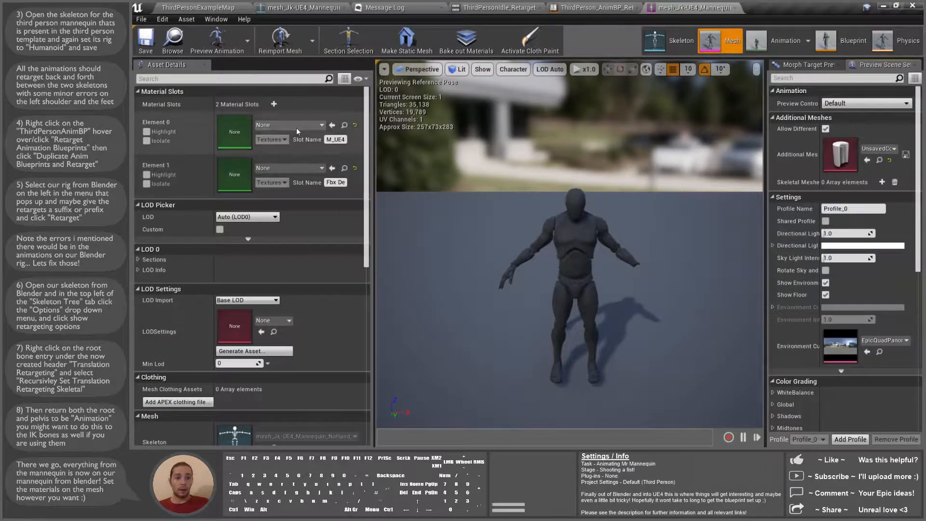
Step: Assign M_UE4Man_Body to Element 0 and M_UE4Man_ChestLogo to Element 1
left_click(296, 127)
left_click(259, 221)
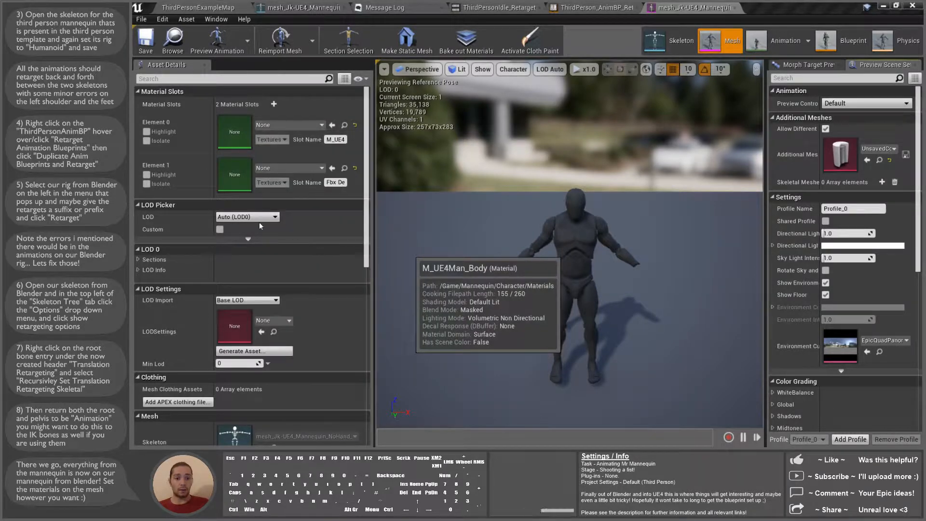
left_click(303, 167)
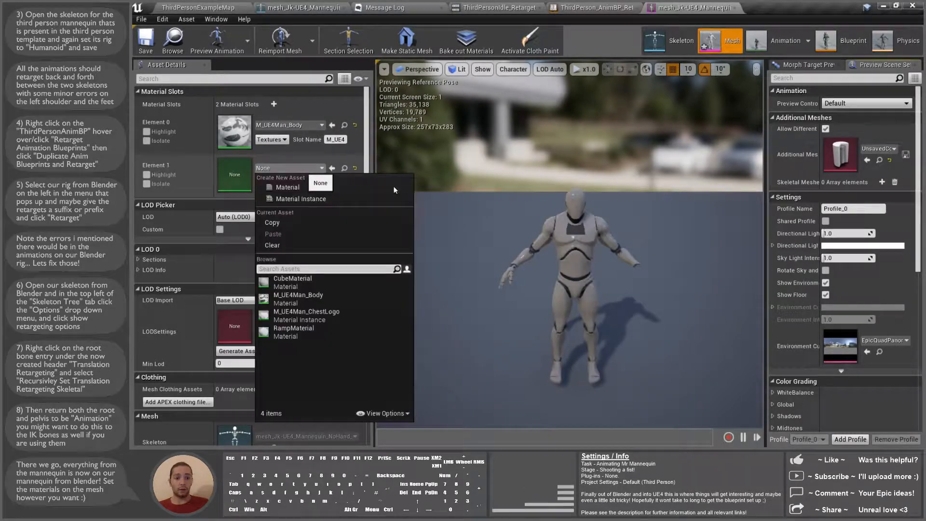
left_click(337, 316)
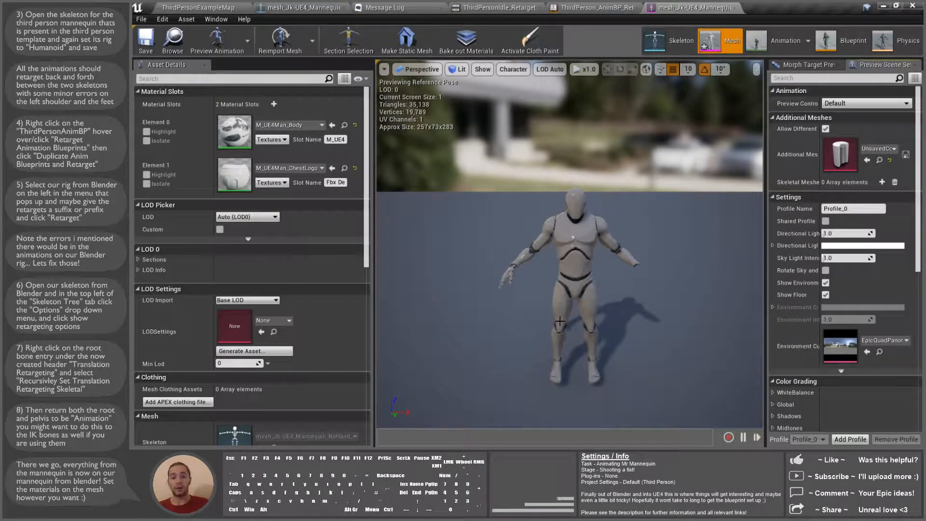
Step: Save the textured mesh and close the AnimBP and duplicate mesh editors
left_click(145, 41)
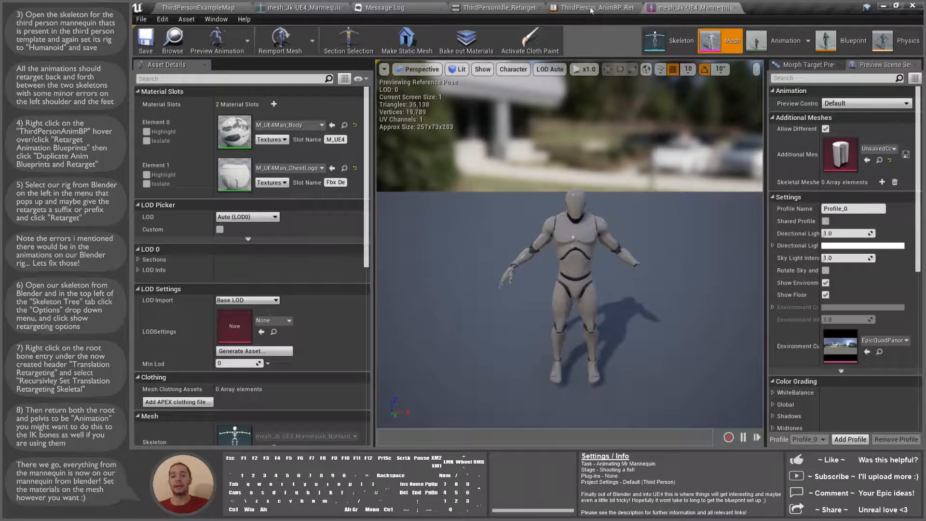
left_click(638, 10)
left_click(618, 8)
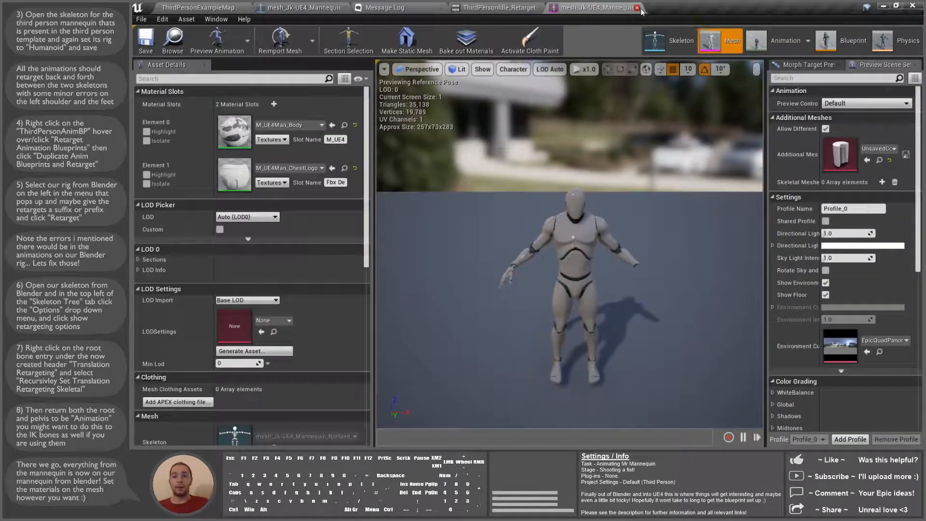
left_click(638, 10)
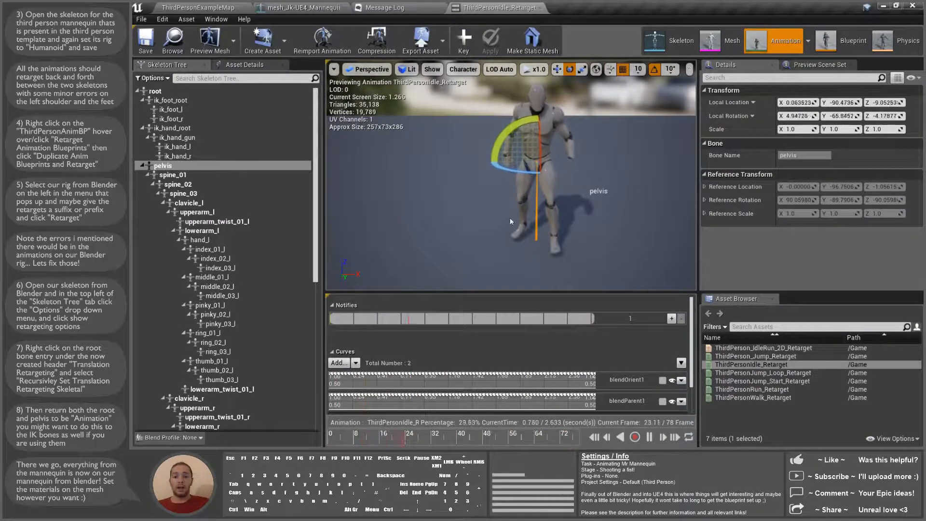
Step: Close the ThirdPersonIdle_Retarget editor and view the mannequin in its skeleton editor
left_click(539, 7)
left_click(299, 7)
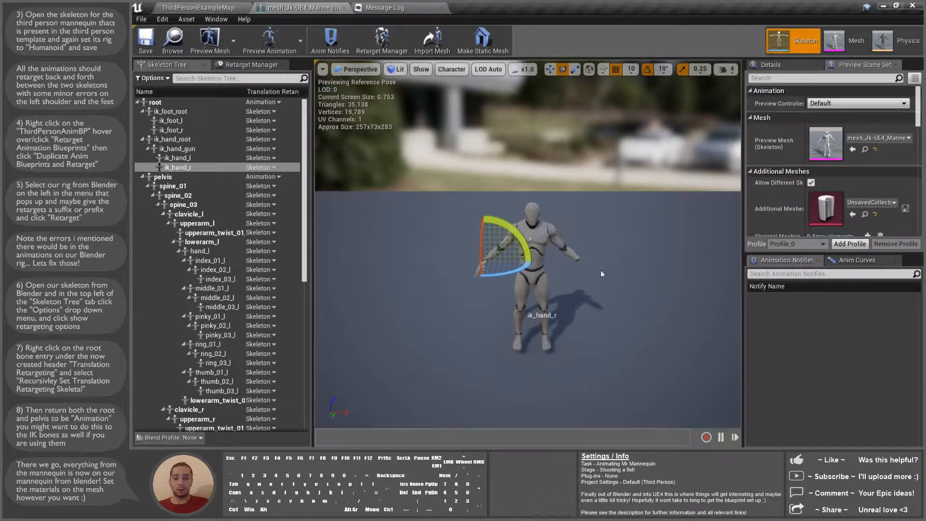
right_click_drag(595, 169, 594, 169)
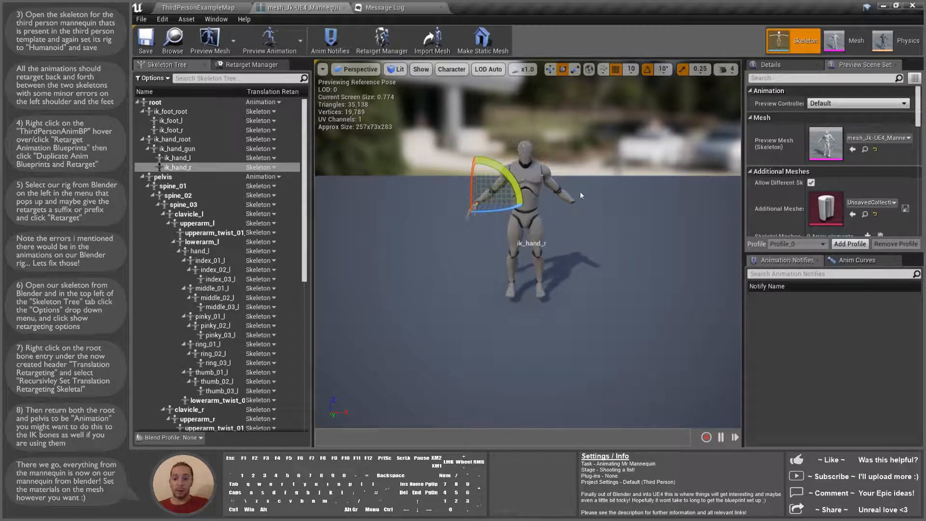
Step: Start importing the ShootFist Attach and Fire FBX files into the Mesh folder
left_click(197, 8)
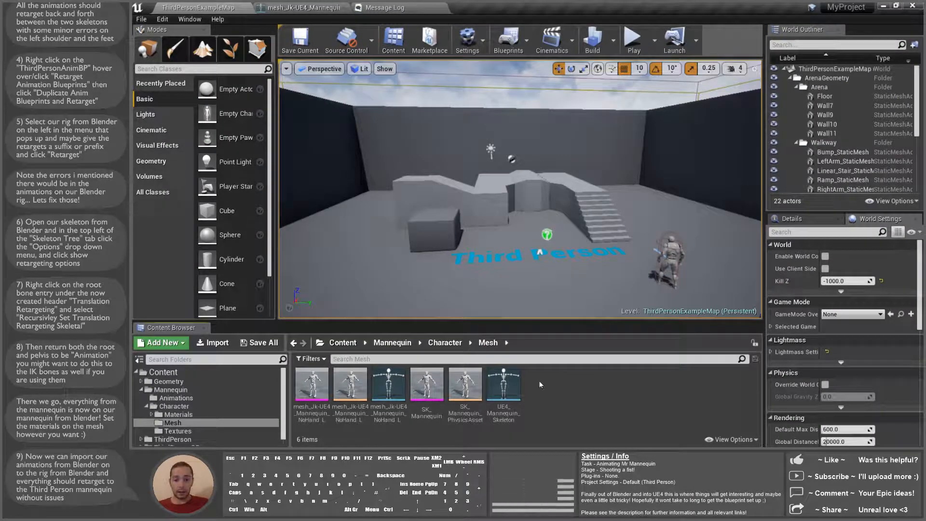
right_click(561, 391)
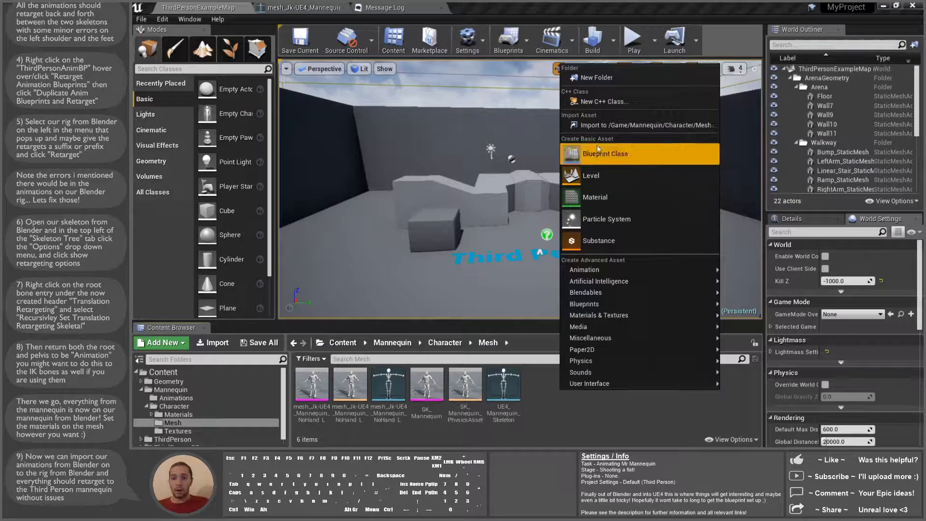
left_click(611, 126)
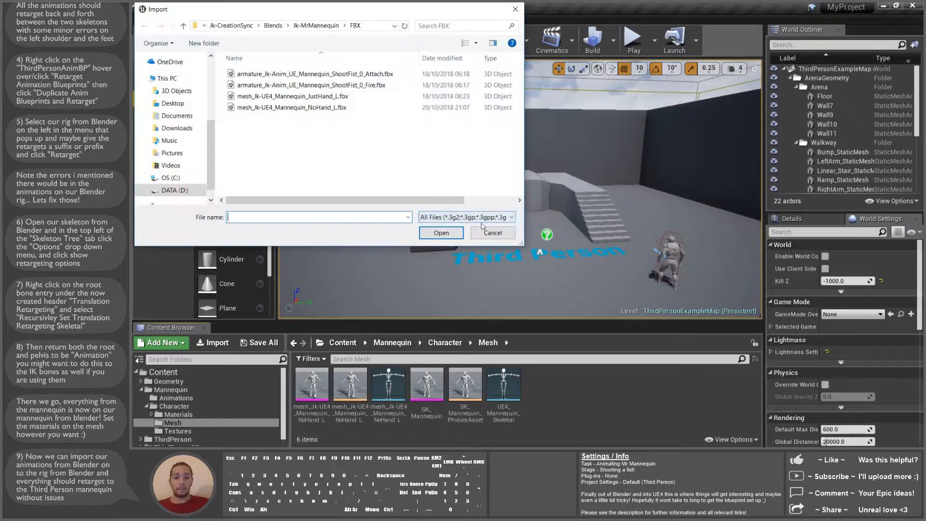
left_click(321, 75)
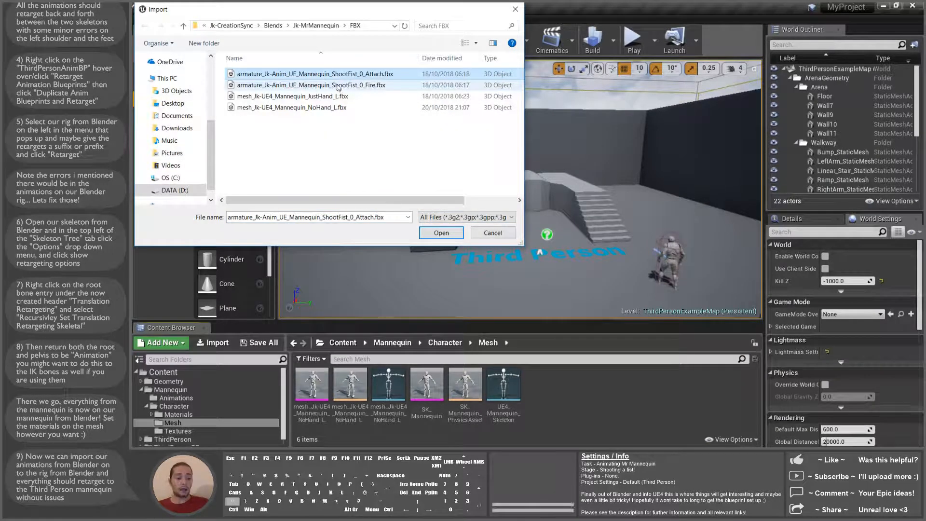
left_click(338, 85, "shift")
left_click(441, 234)
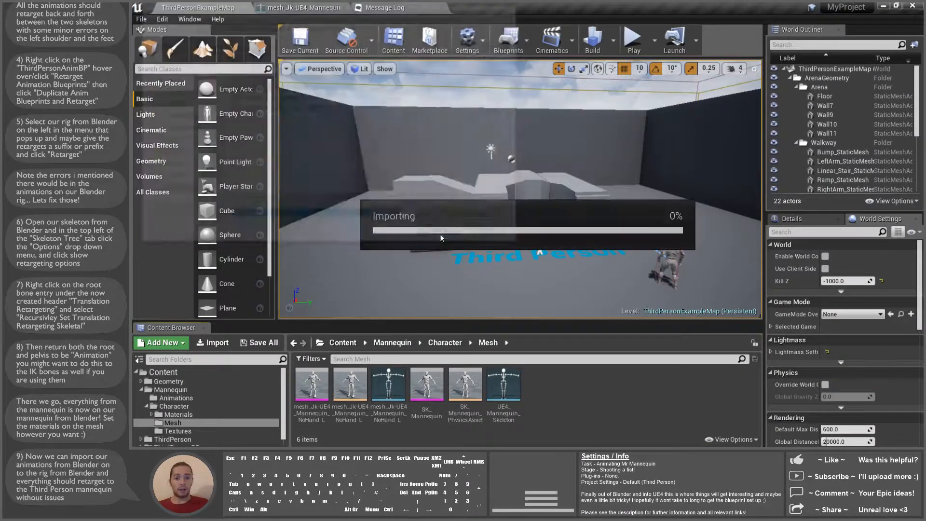
Step: Import both animations onto mesh_Jk-UE4_Mannequin_NoHand_L_Skeleton with Import All
left_click(588, 103)
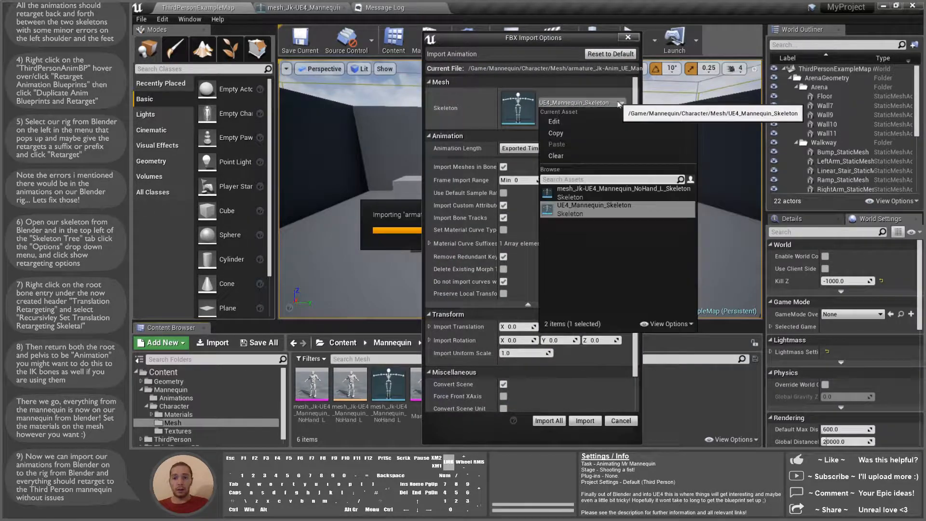
left_click(603, 140)
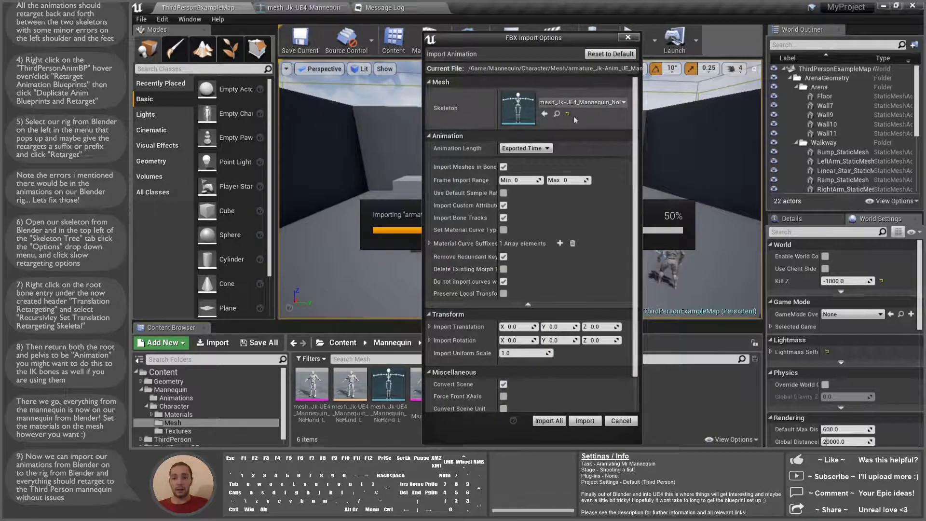
left_click_drag(635, 135, 633, 185)
scroll(621, 255, "up", 1)
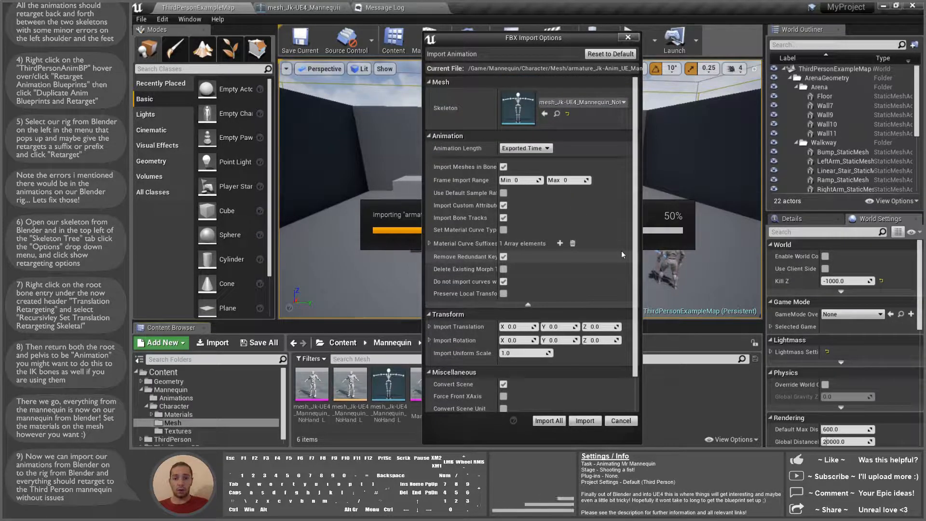
scroll(621, 255, "down", 1)
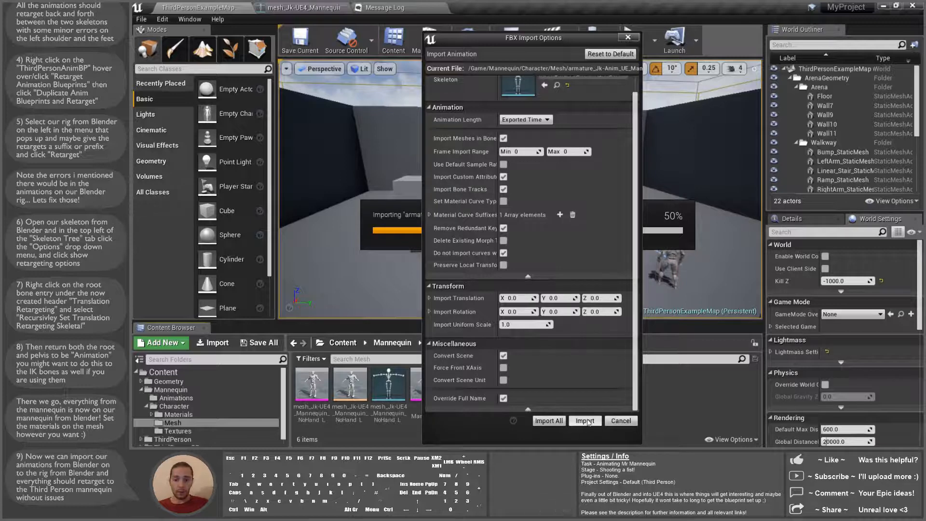
left_click(558, 421)
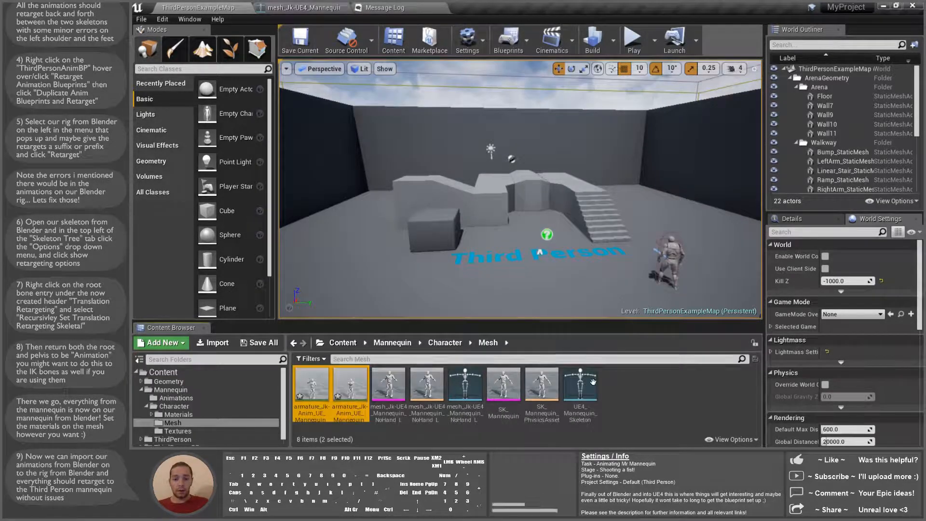
Step: Preview the imported ShootFist_0_Attach armature animation, then close it
double_click(313, 387)
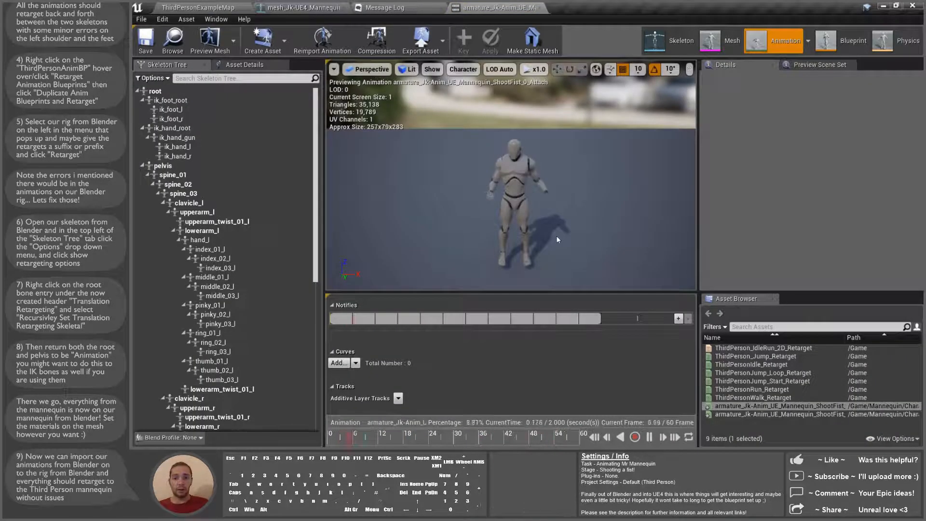
left_click(539, 7)
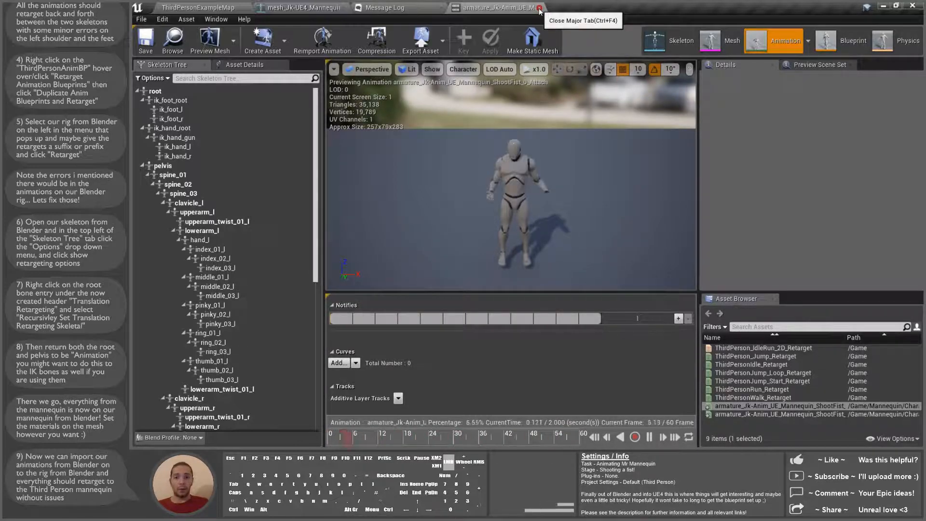
left_click(540, 10)
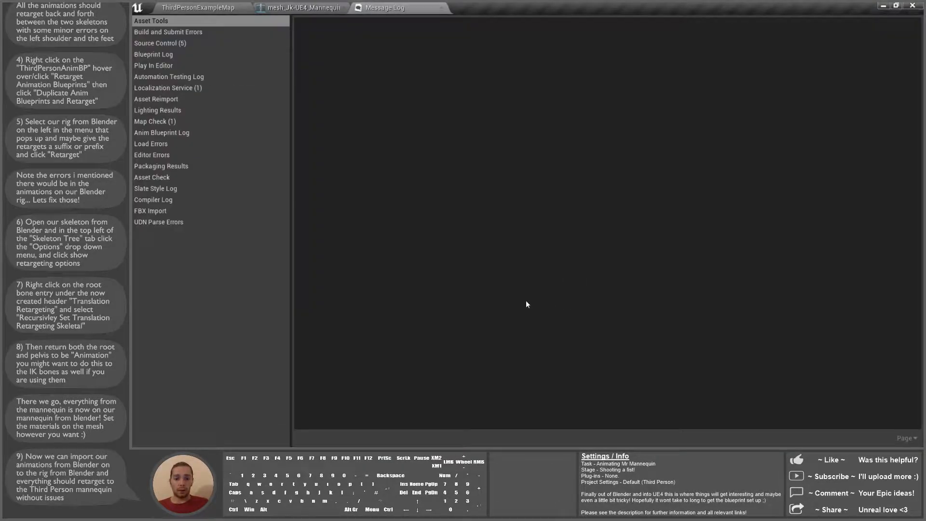
Step: Select both armature animations and save them with File > Save All
left_click(211, 7)
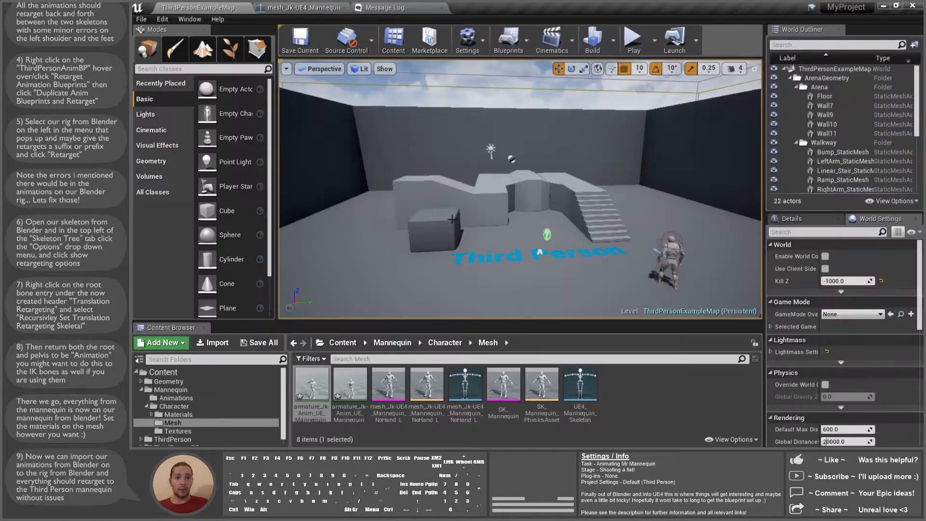
left_click(334, 389, "ctrl")
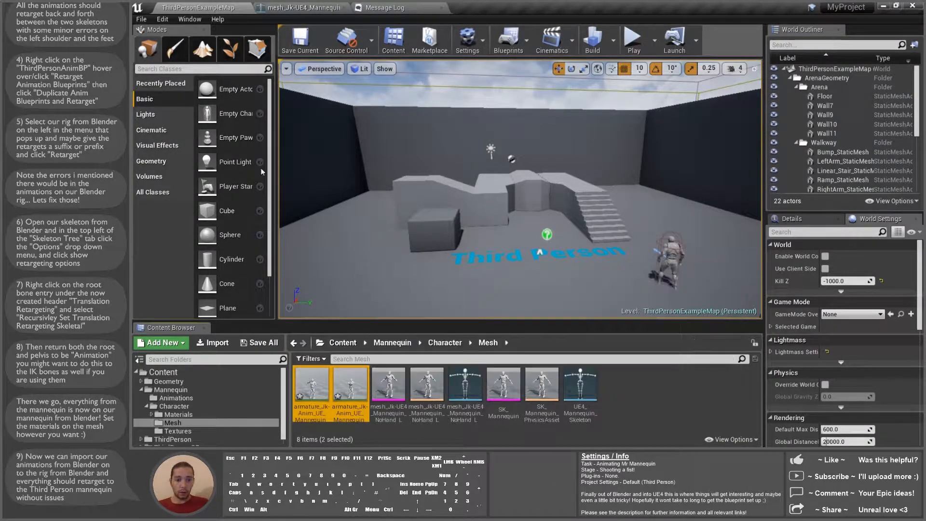
left_click(141, 19)
left_click(160, 106)
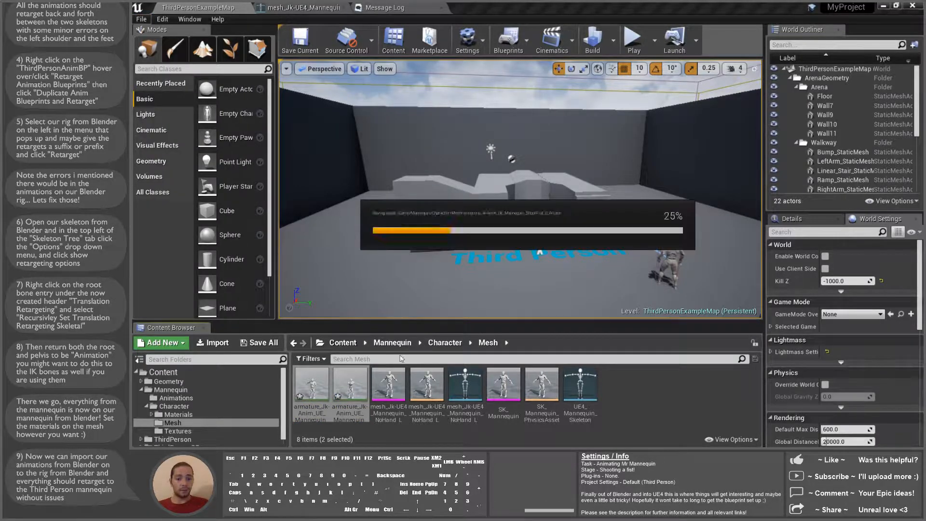
Step: Duplicate and retarget both ShootFist animations to UE4_Mannequin_Skeleton with the _Retarget suffix
right_click(352, 388)
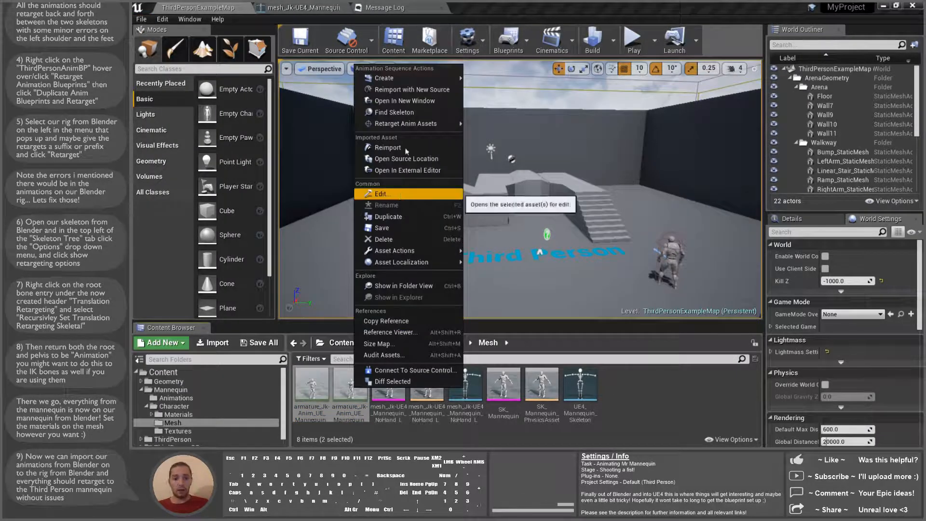
mouse_move(413, 130)
left_click(520, 123)
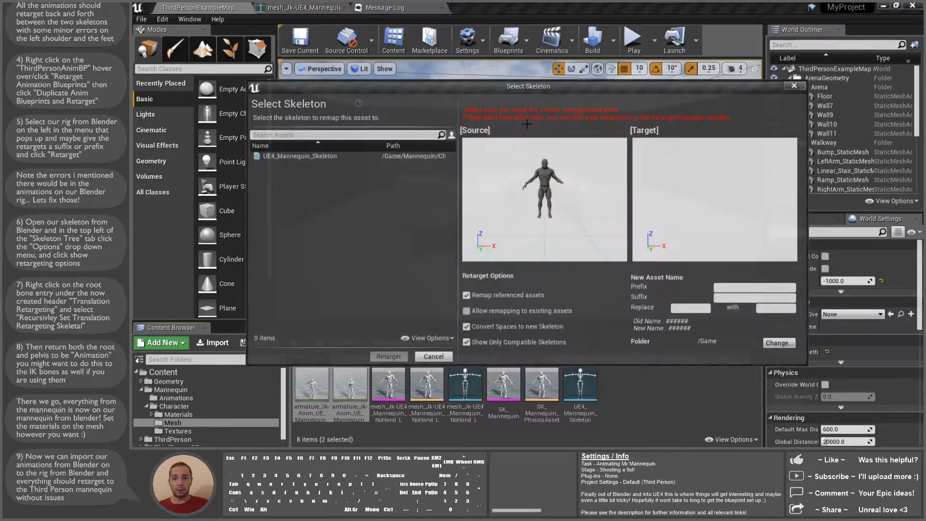
left_click(323, 156)
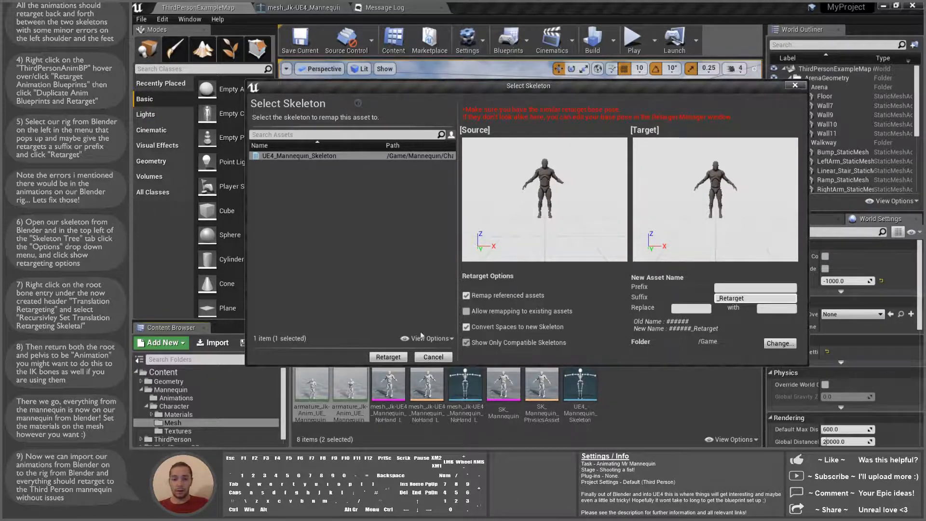
left_click(388, 357)
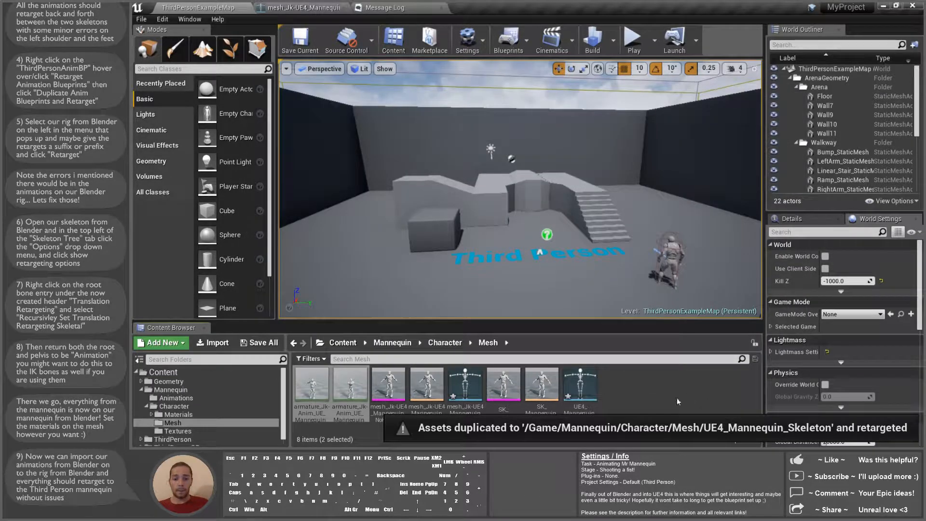
Step: Open the retargeted ShootFist animation from the top-level Content folder
left_click(167, 373)
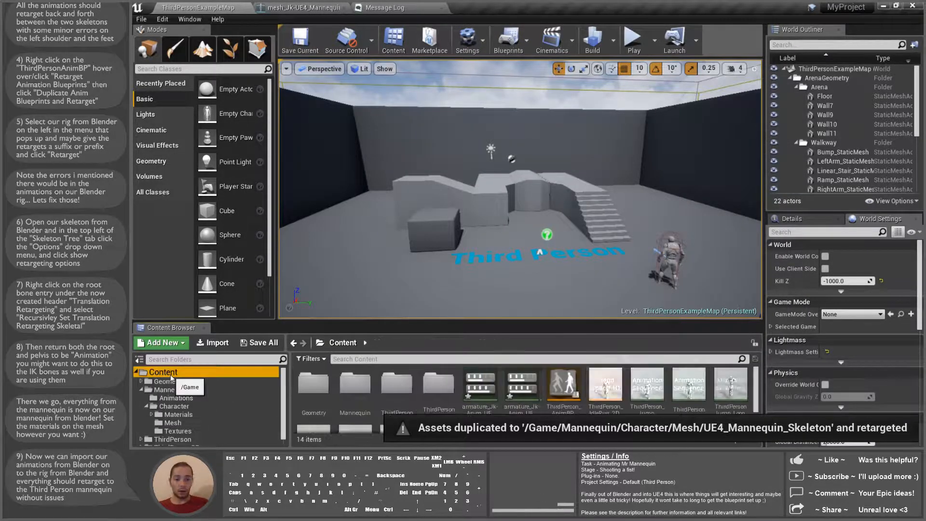
left_click(486, 390)
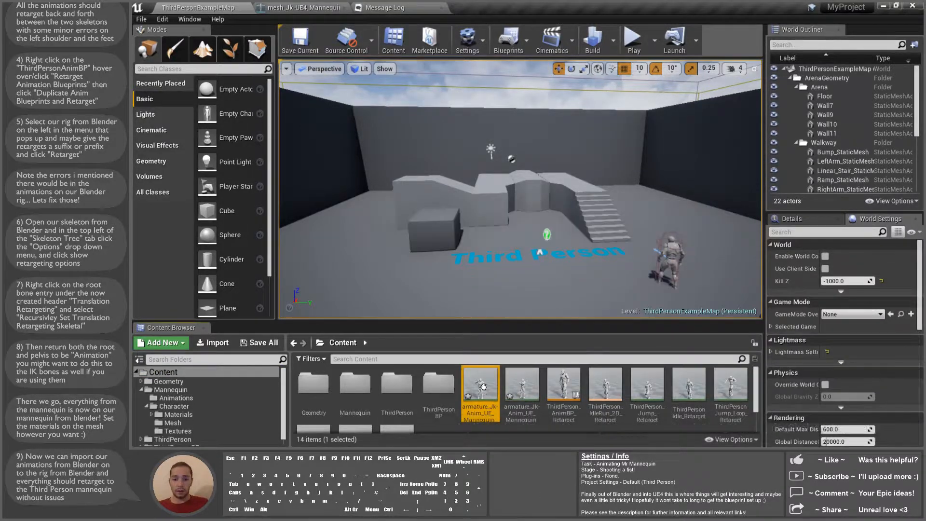
double_click(486, 391)
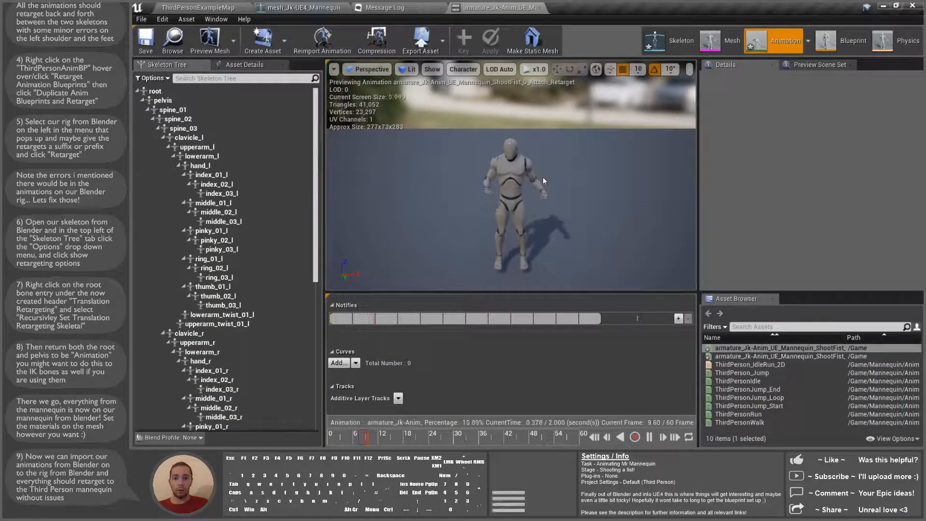
Step: Check the Skeleton and Animation modes, then open the ThirdPerson_AnimBP blueprint
left_click(666, 43)
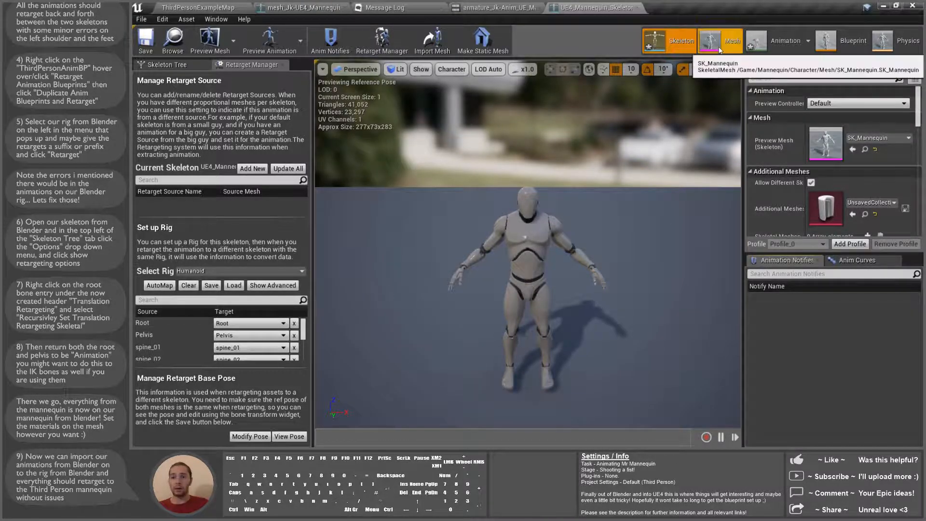
left_click(785, 41)
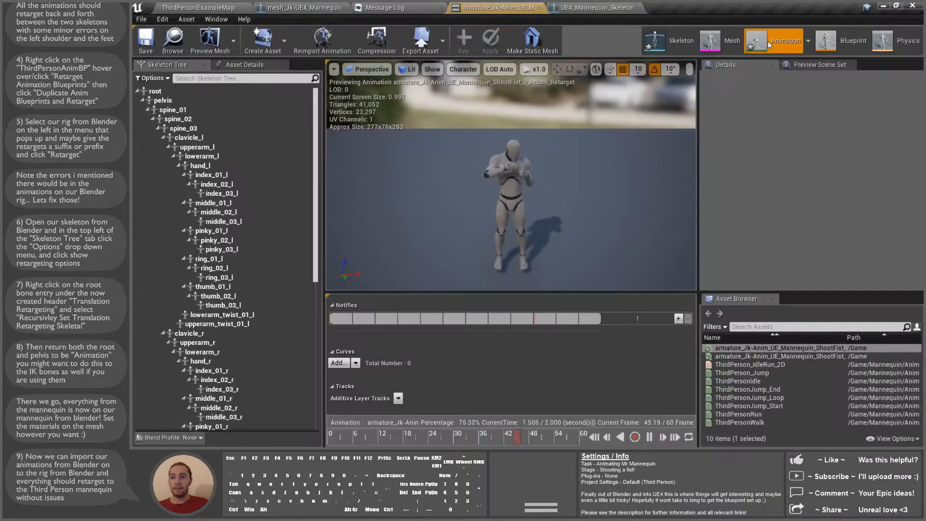
left_click(808, 41)
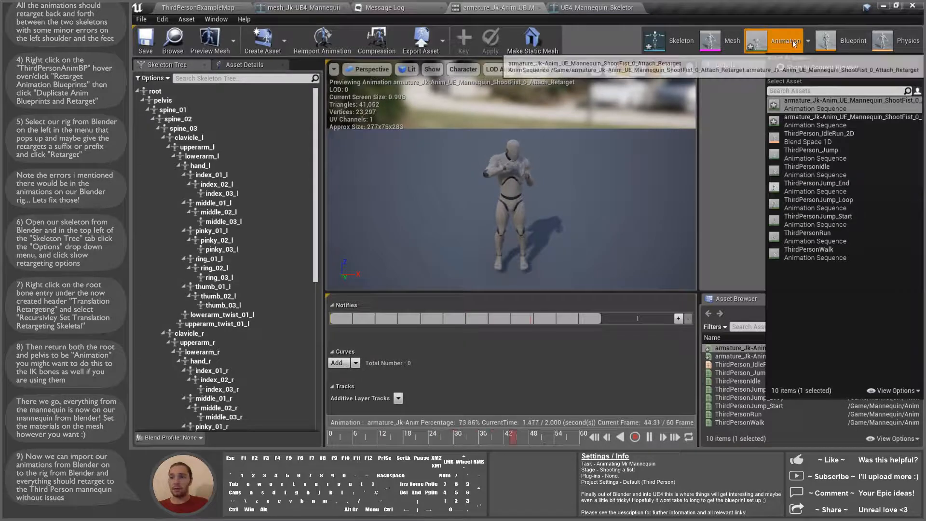
left_click(833, 43)
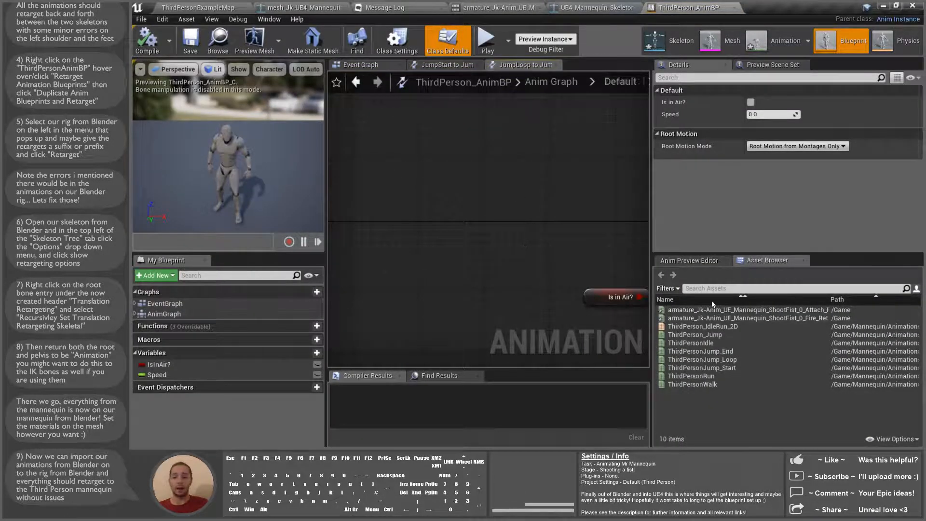
Step: Open ThirdPerson_AnimBP's AnimGraph after a first attempt to drop ShootFist elsewhere
mouse_move(721, 311)
left_click_drag(721, 311, 434, 195)
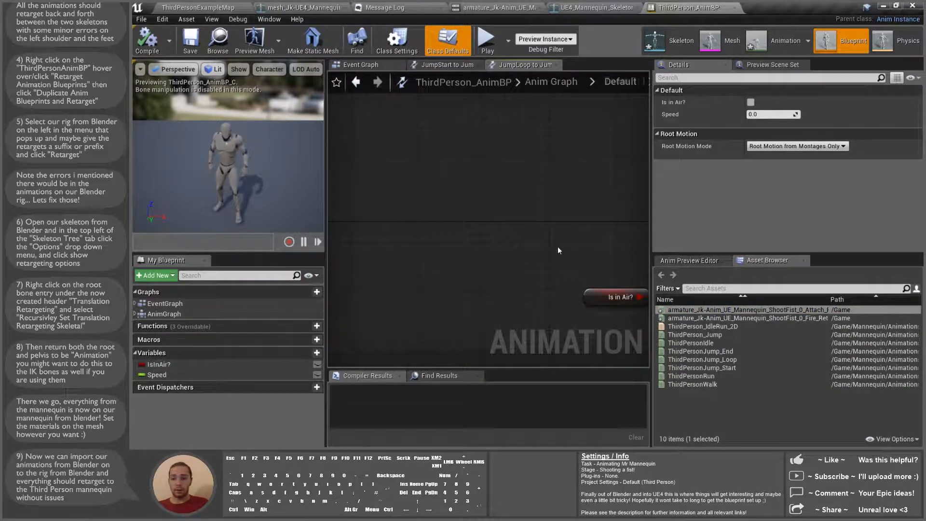
scroll(557, 247, "down", 3)
right_click_drag(566, 205, 407, 165)
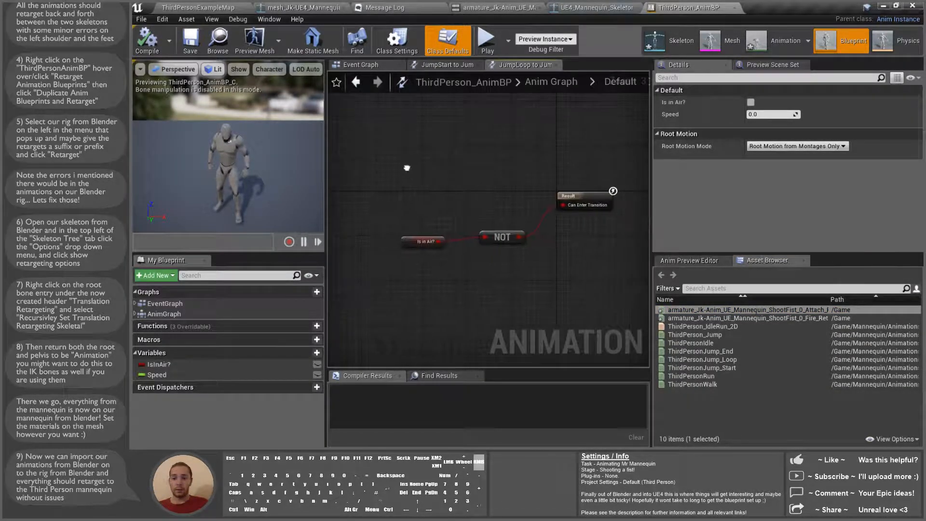
left_click(358, 65)
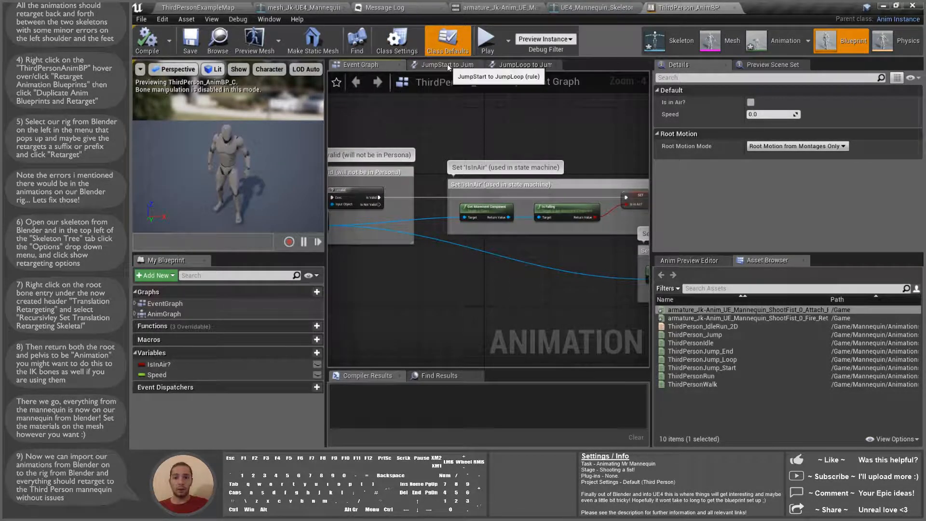
left_click(192, 314)
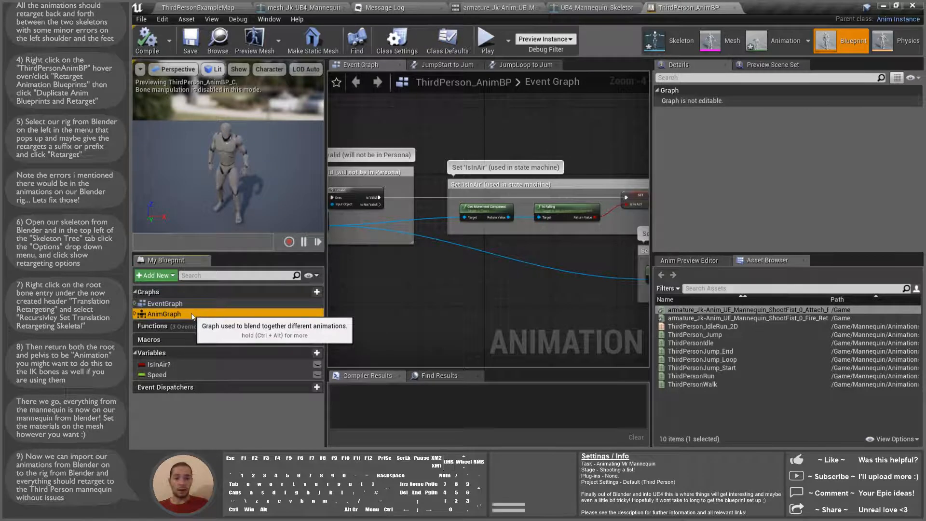
double_click(192, 314)
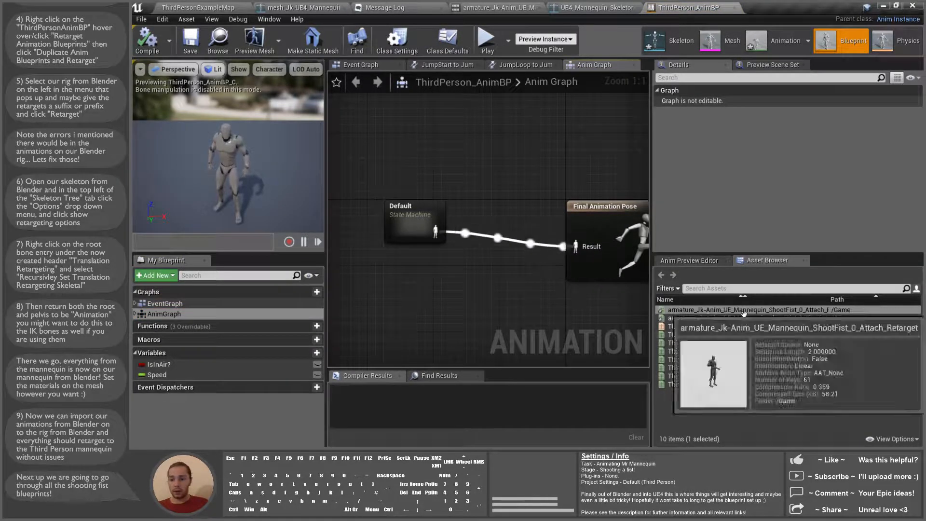
Step: Wire ShootFist_0_Attach_Retarget into Final Animation Pose, then compile and save the blueprint
left_click_drag(700, 309, 434, 157)
left_click_drag(494, 148, 576, 247)
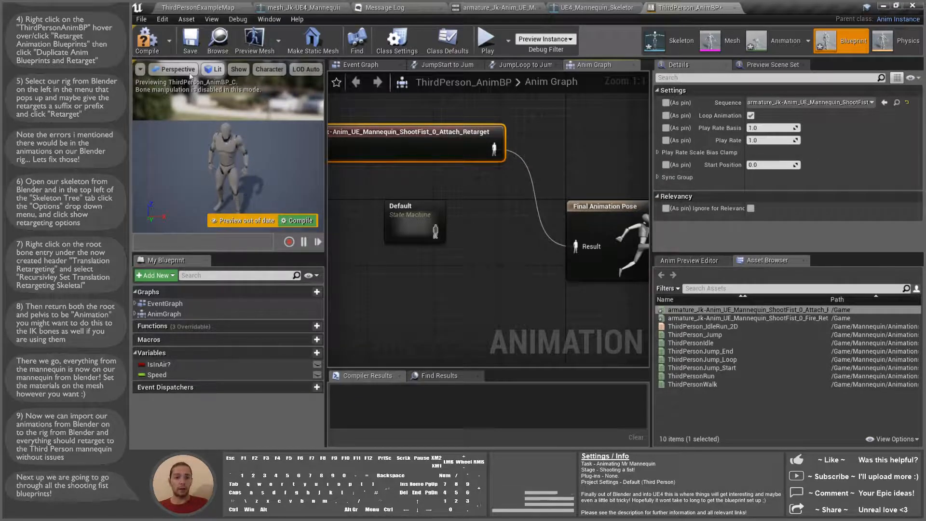
left_click(153, 45)
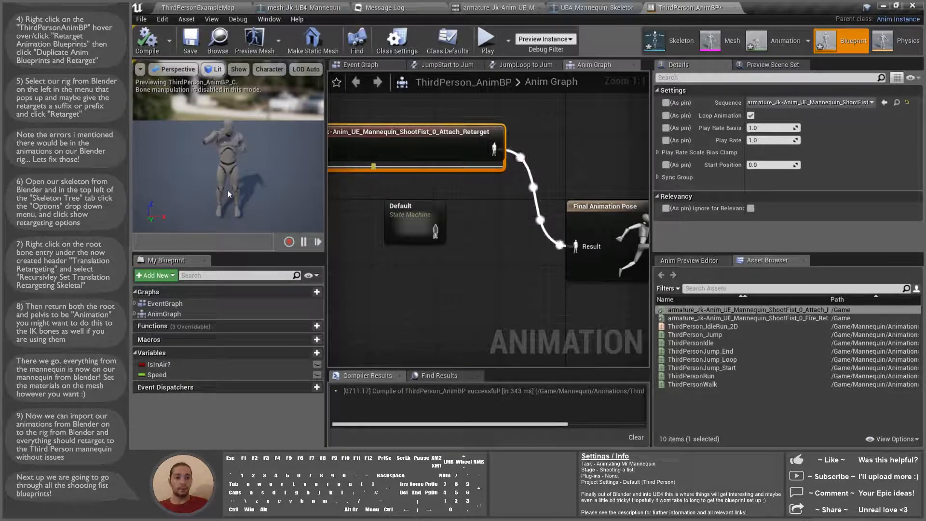
left_click(192, 47)
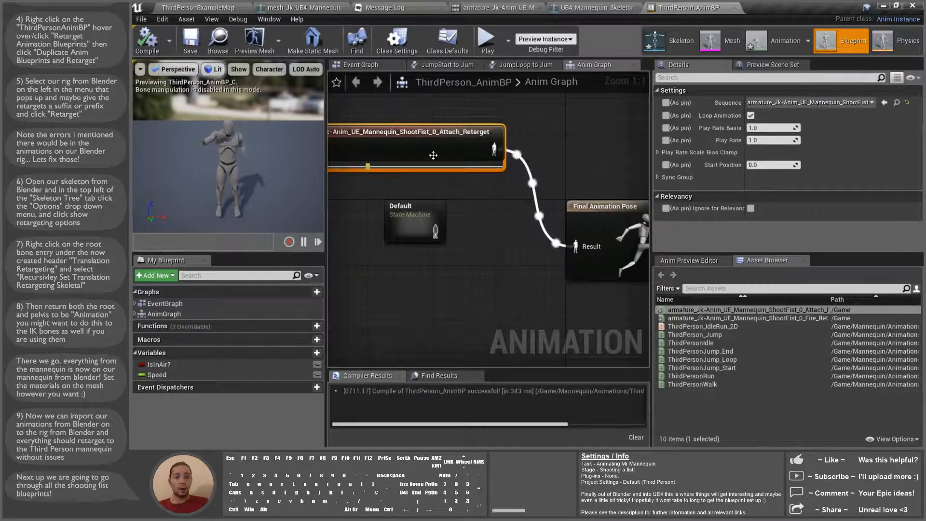